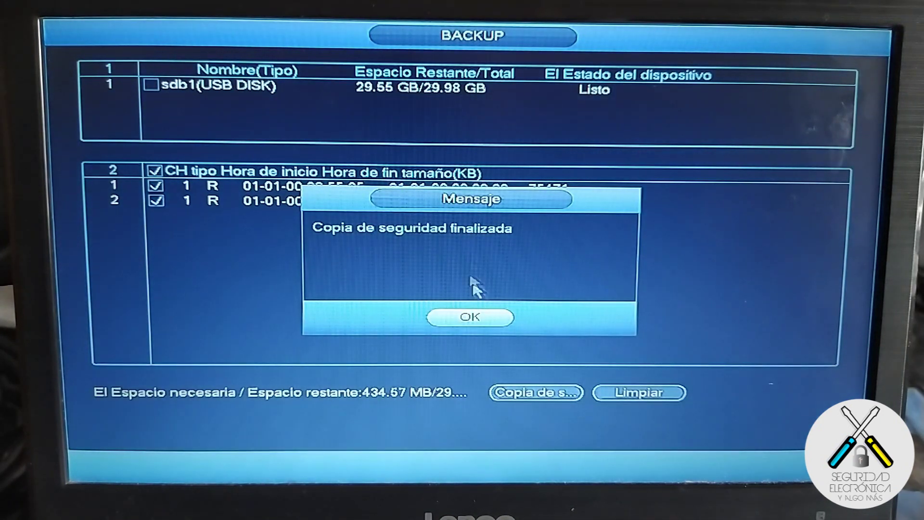
Step: Dismiss the backup completion message and leave the backup and playback screens of the recorder
{"action": "left_click", "coordinate": [472, 319]}
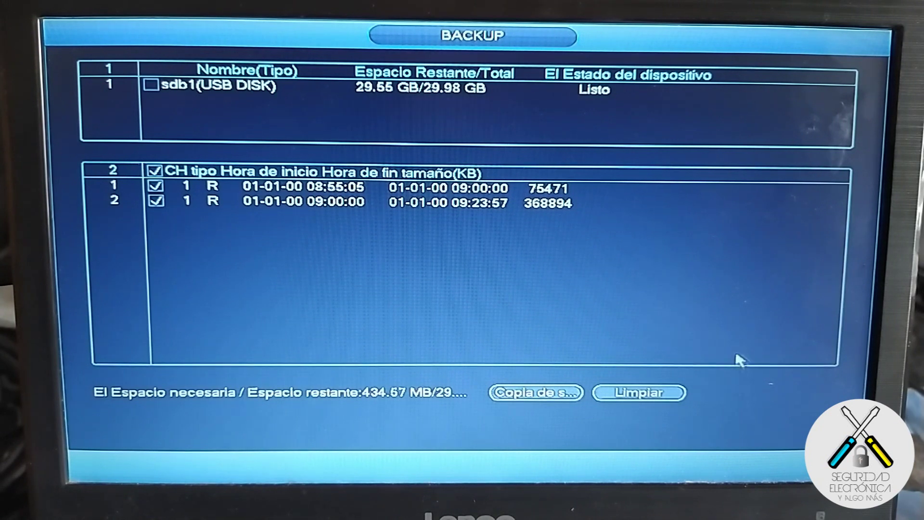
{"action": "right_click", "coordinate": [671, 260]}
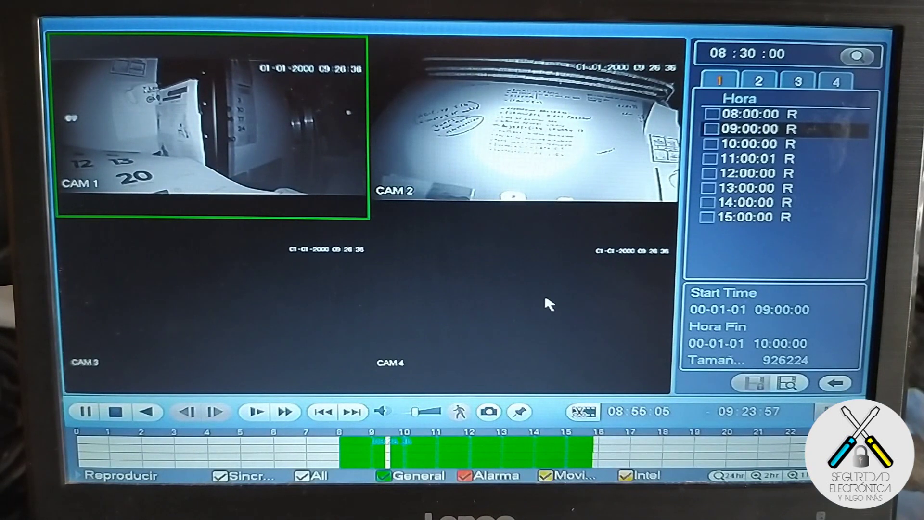
{"action": "right_click", "coordinate": [546, 298]}
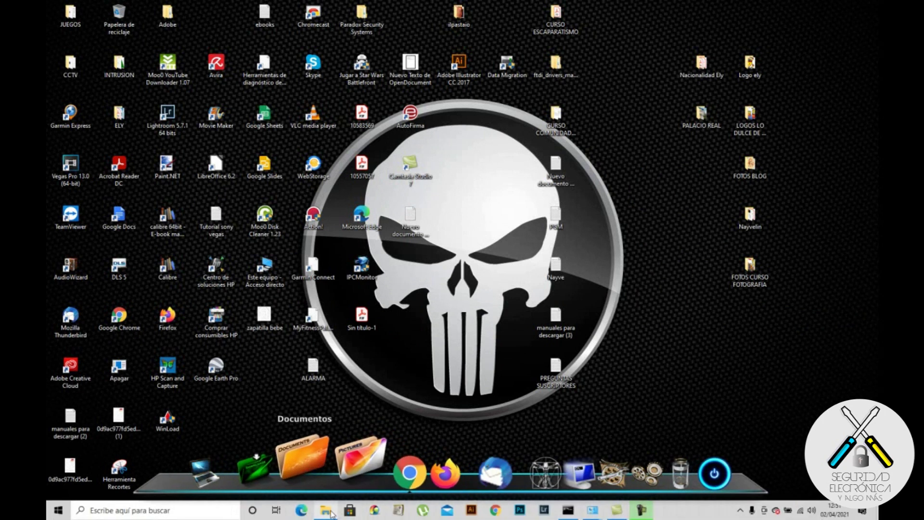
Step: Switch to File Explorer on the PC's USB drive (H:), check inside the grabacion folder and return to the drive's root
{"action": "left_click", "coordinate": [331, 514]}
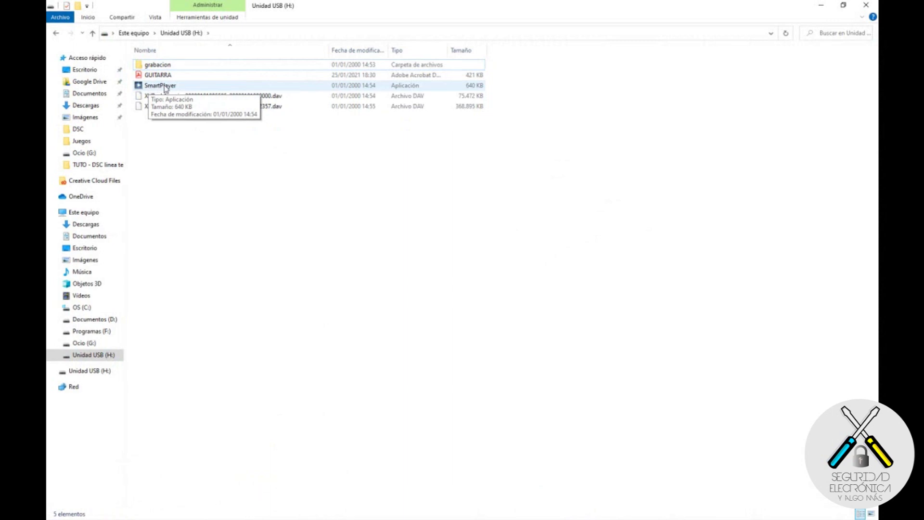
{"action": "double_click", "coordinate": [160, 66]}
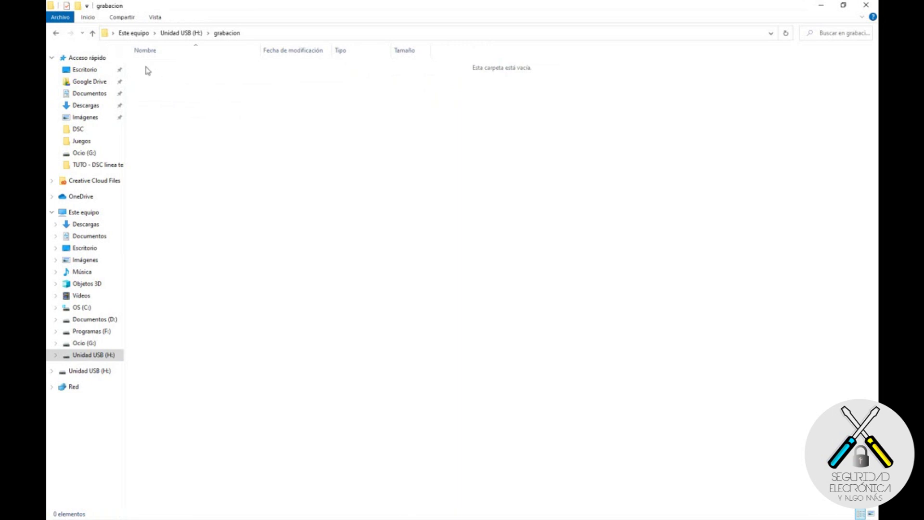
{"action": "left_click", "coordinate": [94, 37]}
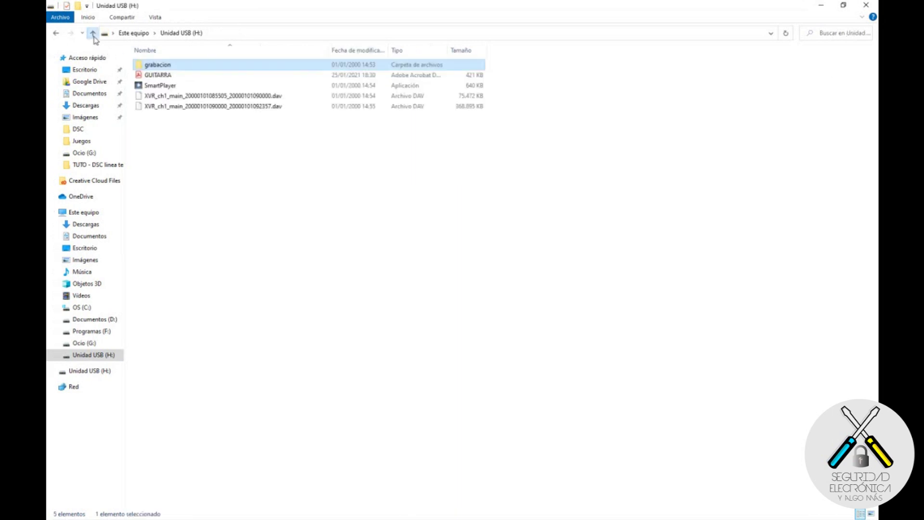
Step: Launch SmartPlayer from the USB drive and accept associating the playing files with it
{"action": "left_click", "coordinate": [162, 87]}
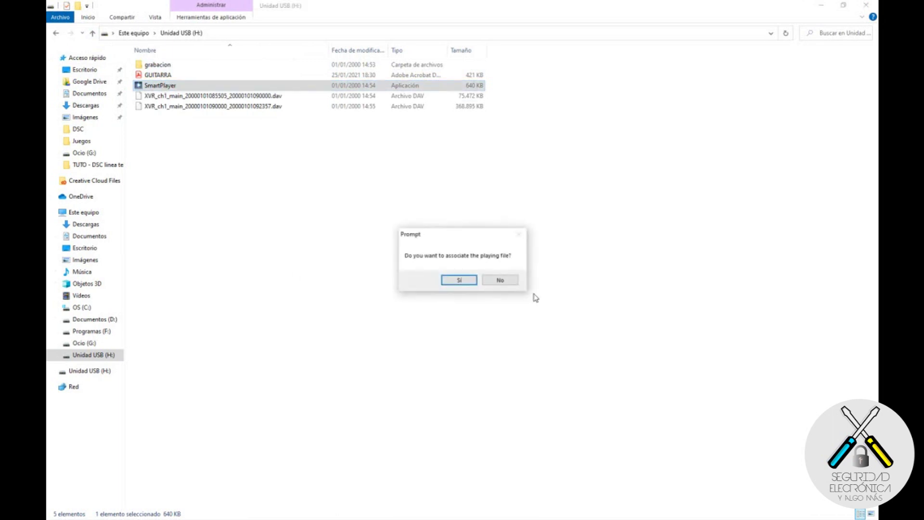
{"action": "left_click", "coordinate": [466, 282]}
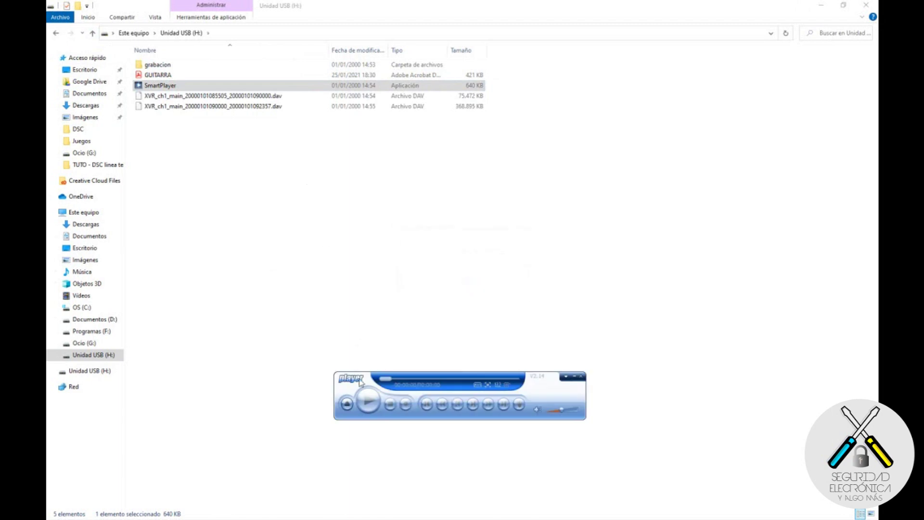
{"action": "left_click", "coordinate": [348, 405]}
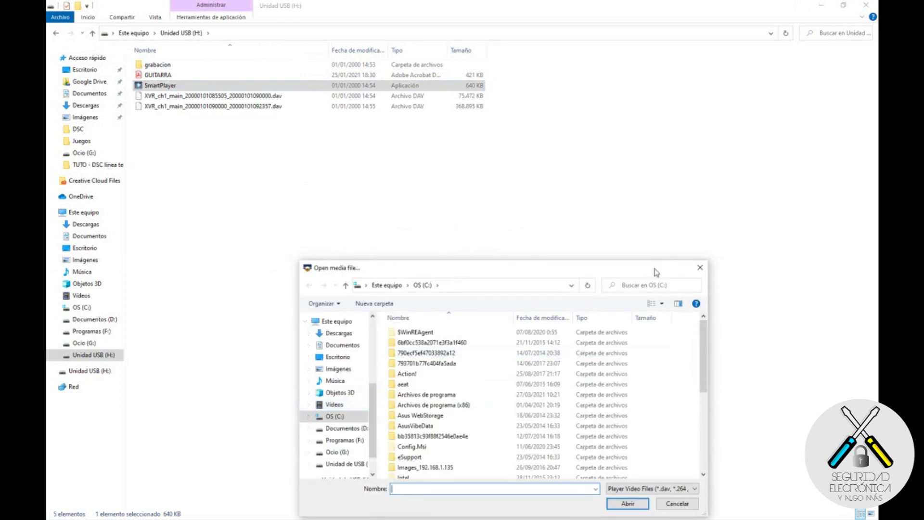
{"action": "left_click_drag", "start_coordinate": [655, 272], "coordinate": [648, 168]}
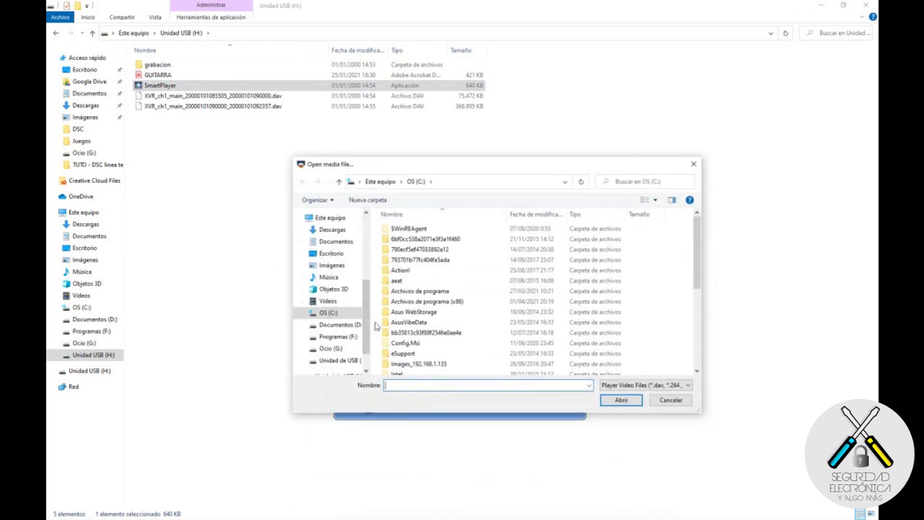
{"action": "scroll", "coordinate": [344, 332], "scroll_direction": "down", "scroll_amount": 2}
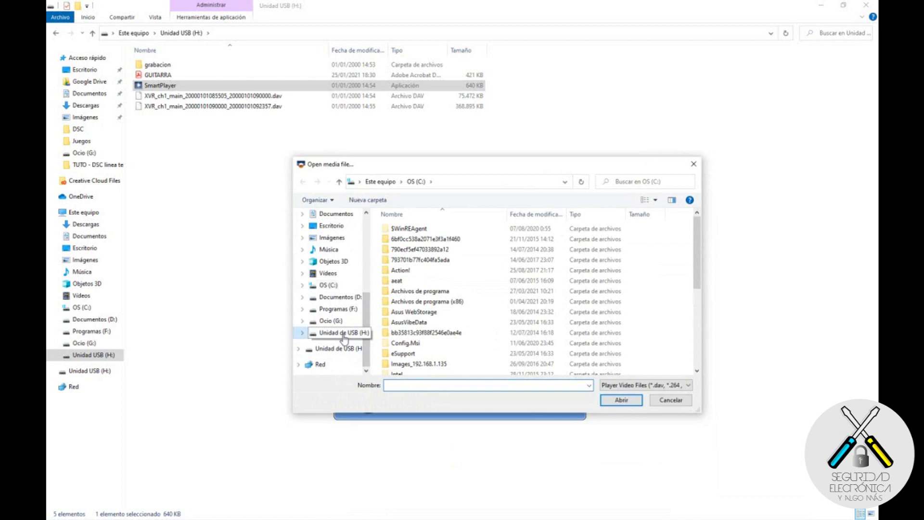
{"action": "left_click", "coordinate": [344, 335]}
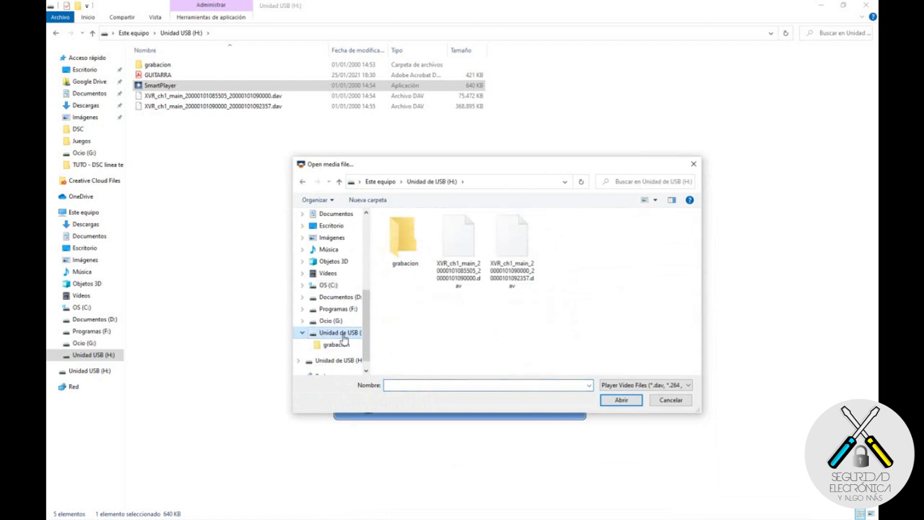
{"action": "left_click", "coordinate": [465, 268]}
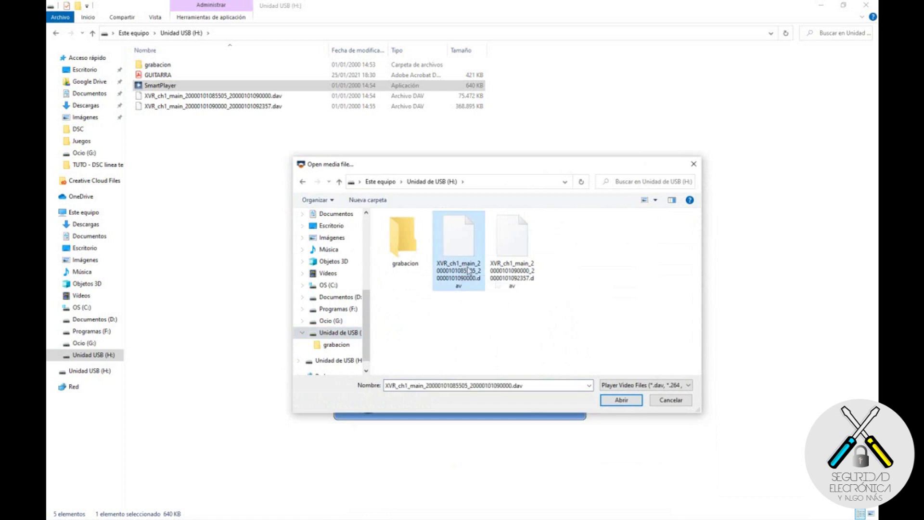
{"action": "left_click", "coordinate": [628, 404]}
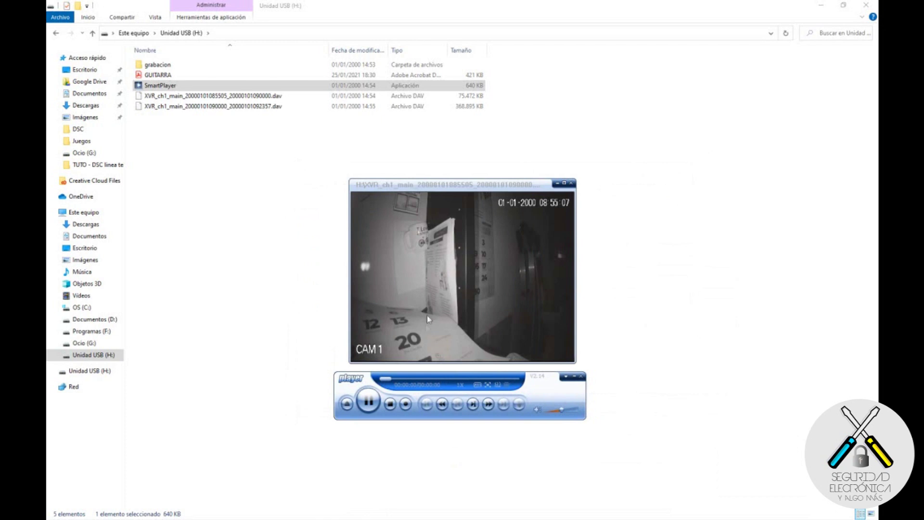
Step: Jump to a later moment of the recording and arrange the video window directly above the playback controls
{"action": "left_click_drag", "start_coordinate": [394, 381], "coordinate": [462, 383]}
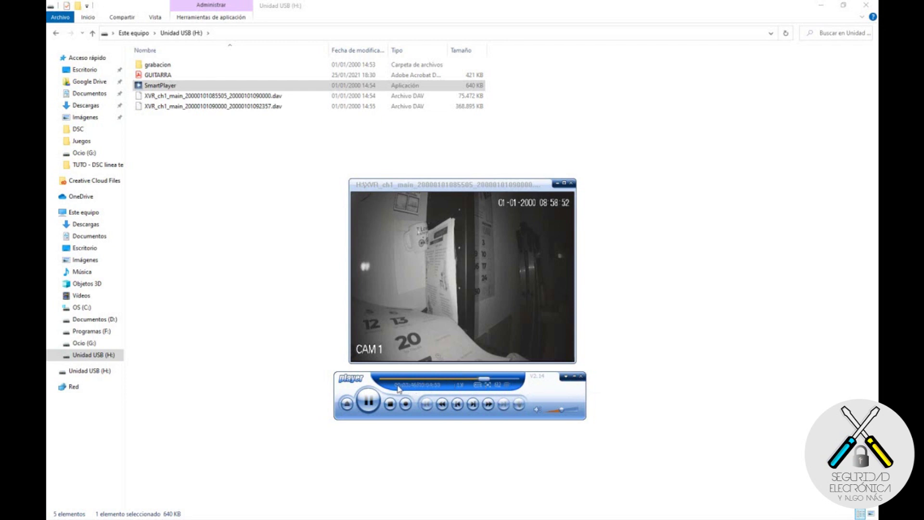
{"action": "left_click_drag", "start_coordinate": [462, 189], "coordinate": [441, 89]}
{"action": "left_click", "coordinate": [466, 382]}
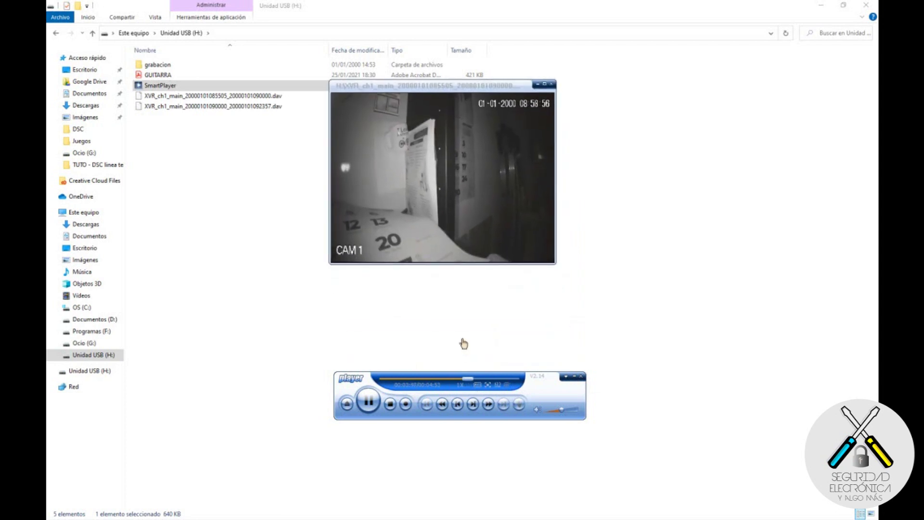
{"action": "left_click_drag", "start_coordinate": [544, 381], "coordinate": [531, 285]}
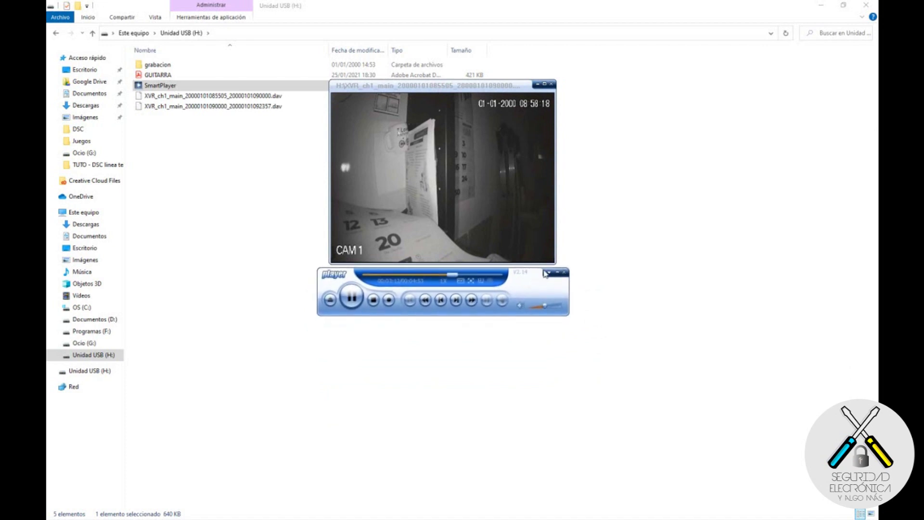
Step: Look over the player's options, then view the recording in full screen and return to the windowed view
{"action": "left_click", "coordinate": [549, 273]}
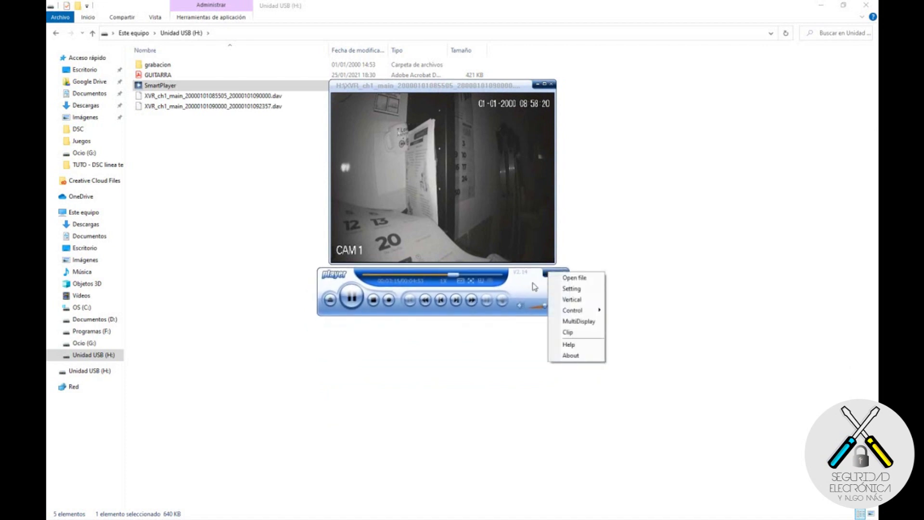
{"action": "left_click", "coordinate": [532, 286]}
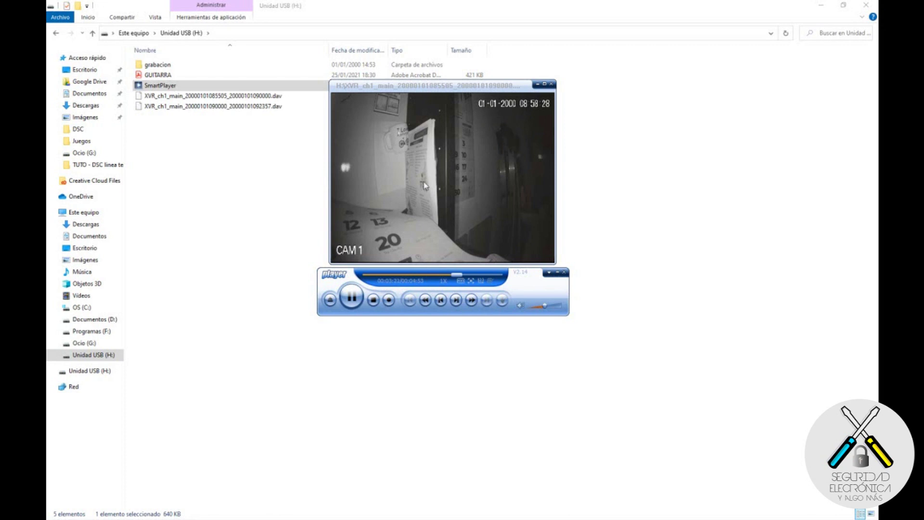
{"action": "left_click", "coordinate": [470, 282]}
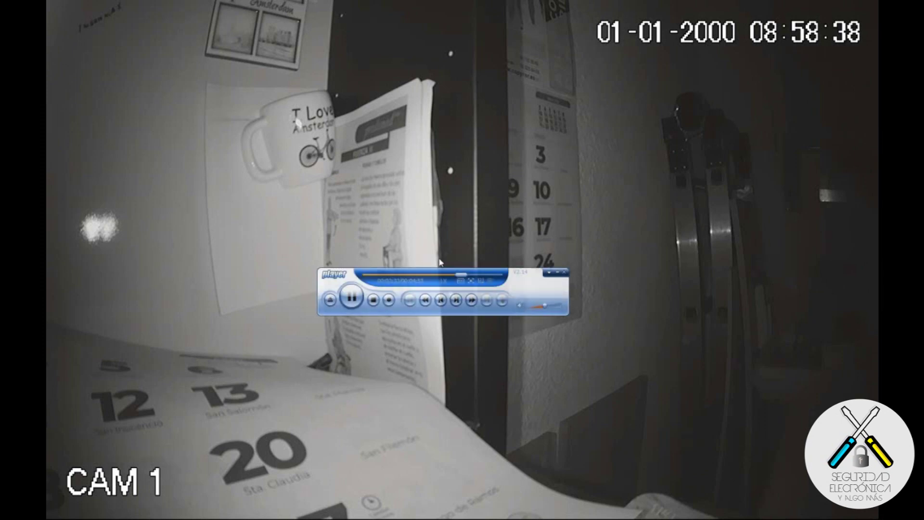
{"action": "double_click", "coordinate": [439, 263]}
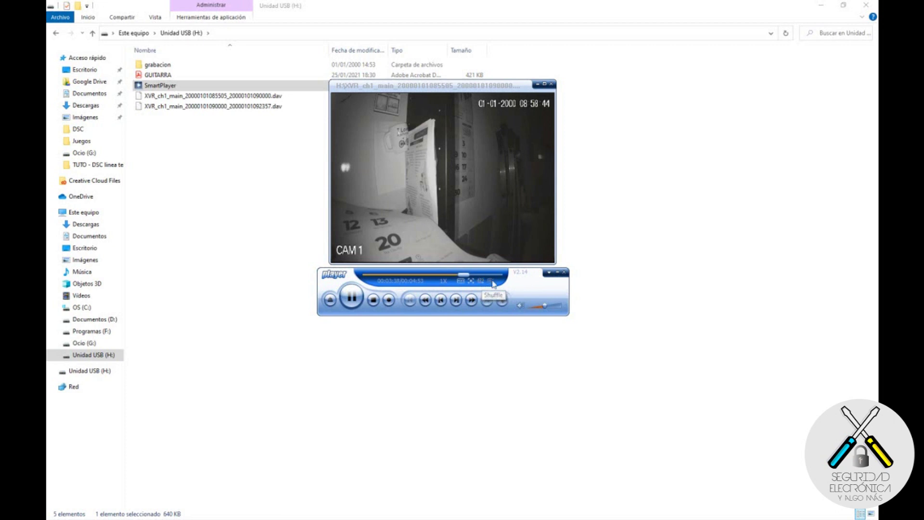
{"action": "left_click", "coordinate": [375, 300]}
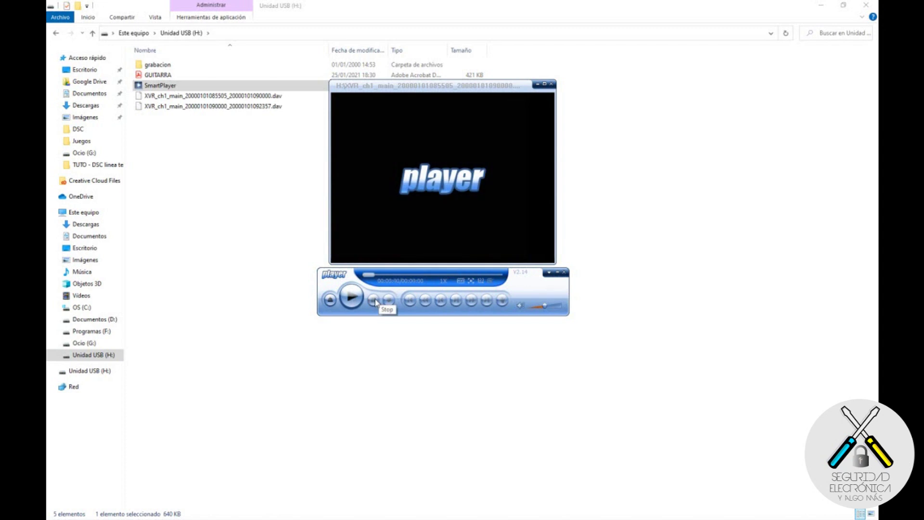
{"action": "left_click", "coordinate": [331, 299]}
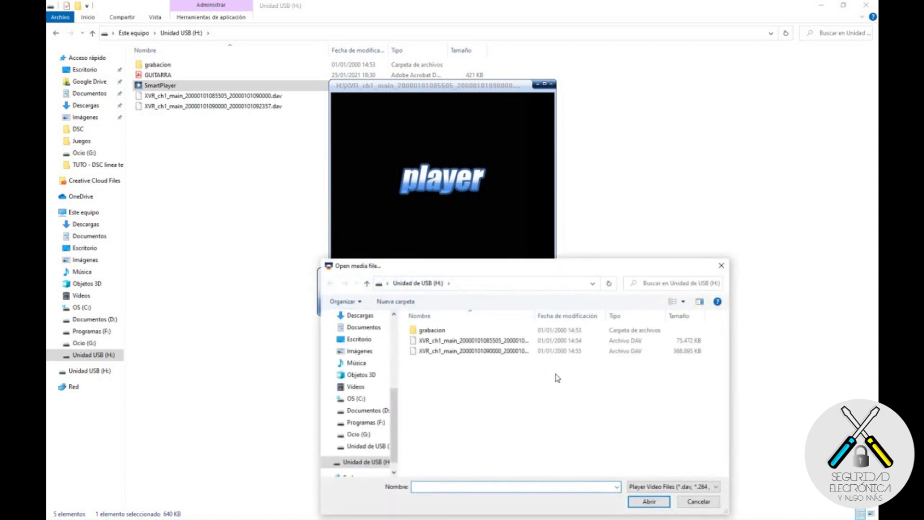
{"action": "left_click", "coordinate": [514, 352]}
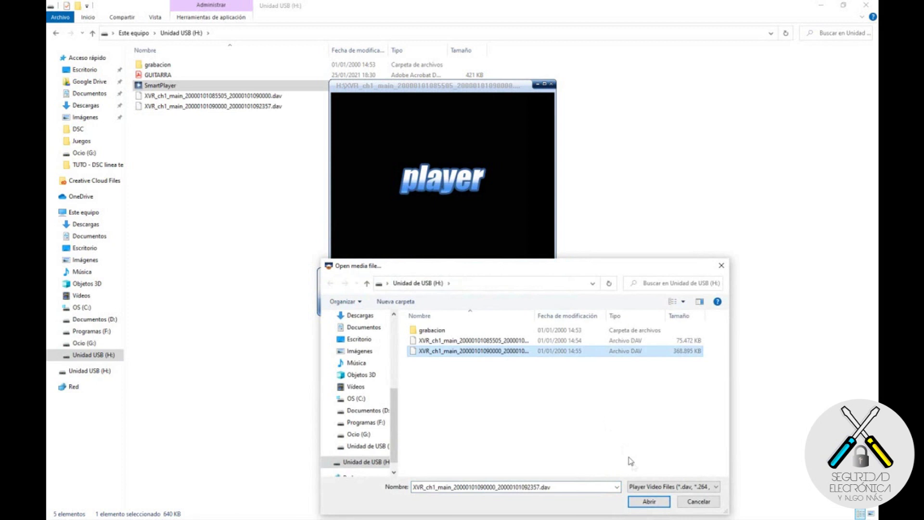
{"action": "left_click", "coordinate": [648, 501]}
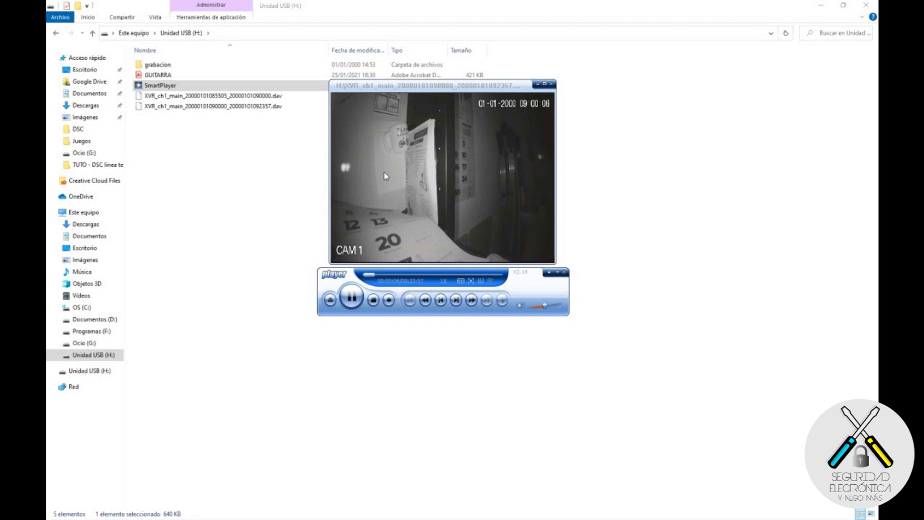
Step: Minimize the File Explorer window so that the player stands alone over the desktop
{"action": "left_click", "coordinate": [202, 99]}
{"action": "mouse_move", "coordinate": [631, 515]}
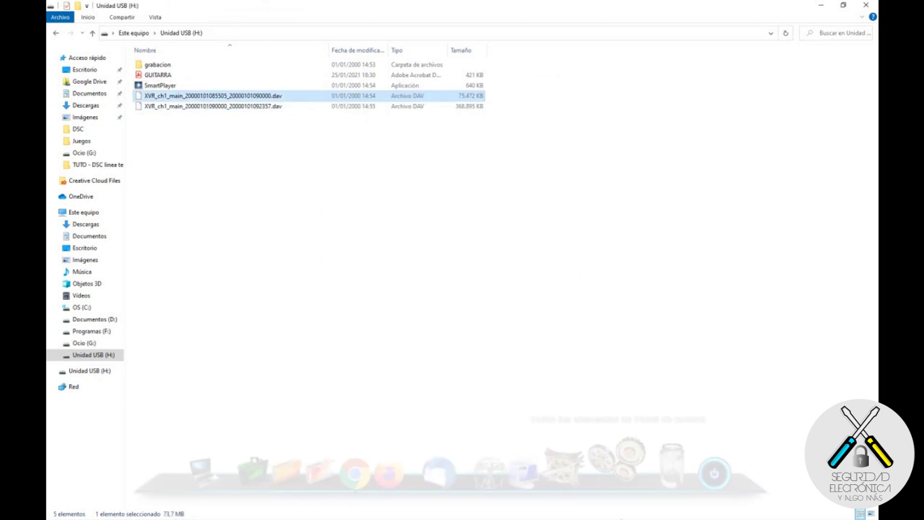
{"action": "left_click", "coordinate": [609, 330]}
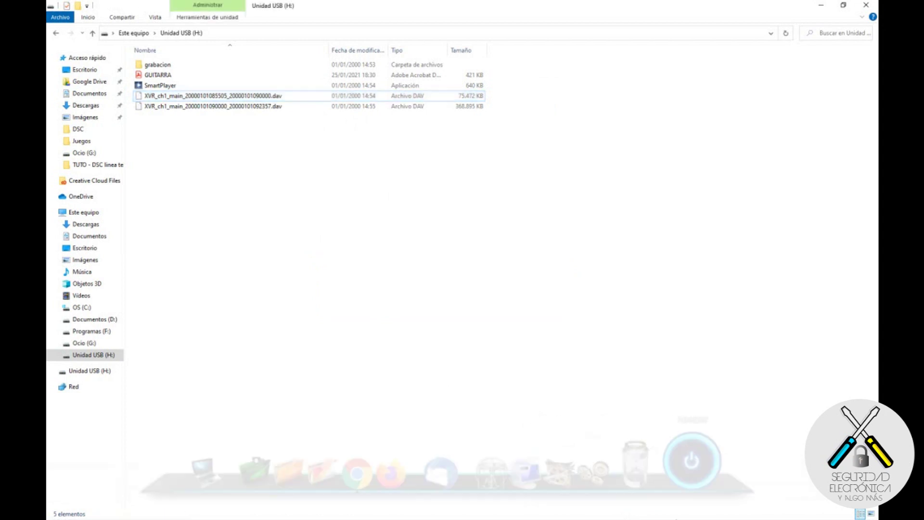
{"action": "left_click", "coordinate": [821, 6]}
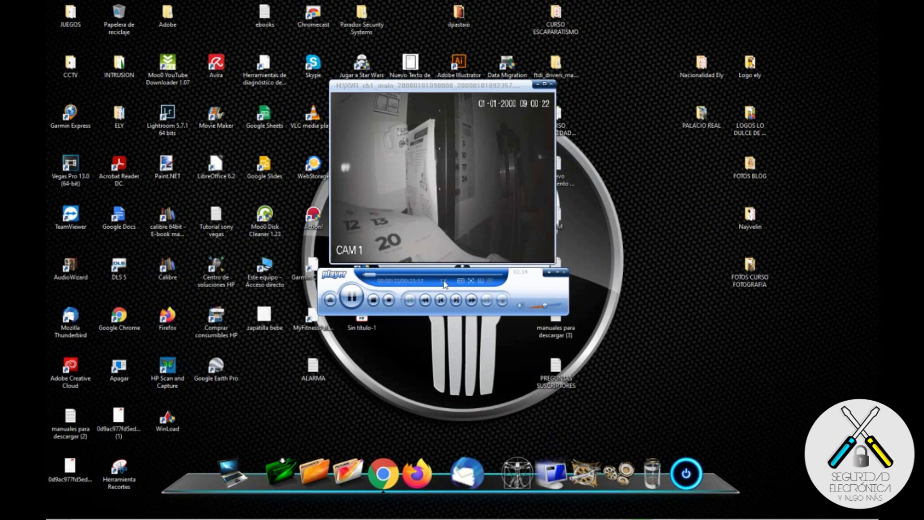
Step: Jump about four minutes into the second recording and speed up its playback by two increments
{"action": "left_click_drag", "start_coordinate": [371, 276], "coordinate": [390, 277]}
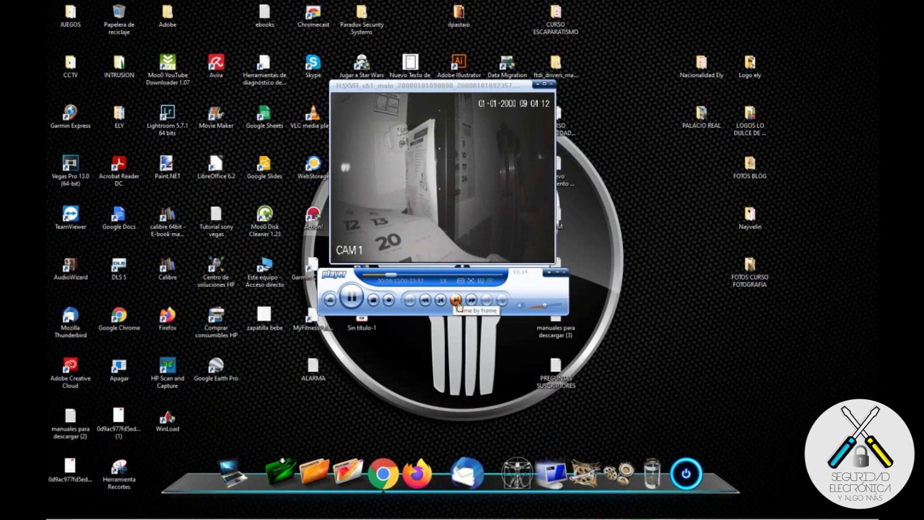
{"action": "left_click", "coordinate": [472, 301]}
{"action": "left_click", "coordinate": [472, 302]}
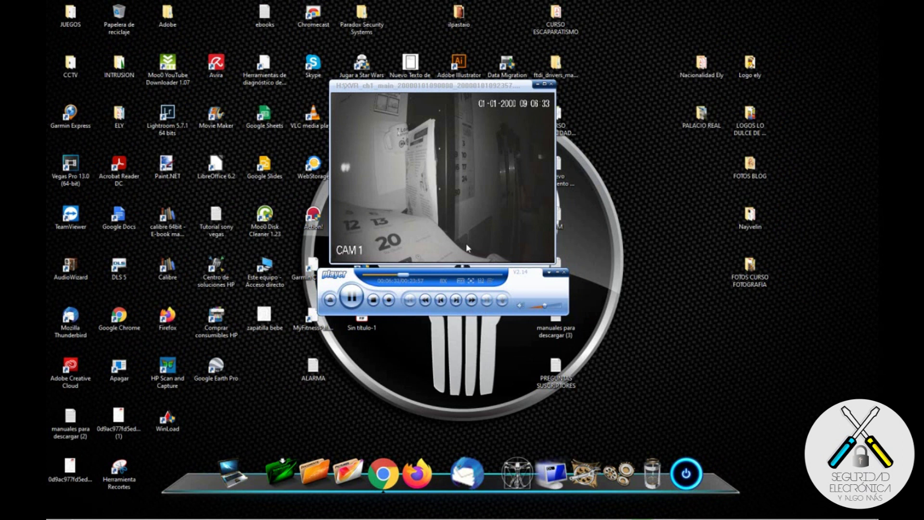
Step: Raise the player's volume to the maximum and stop the playback
{"action": "left_click", "coordinate": [537, 307]}
{"action": "left_click_drag", "start_coordinate": [536, 308], "coordinate": [568, 307]}
{"action": "left_click", "coordinate": [373, 301]}
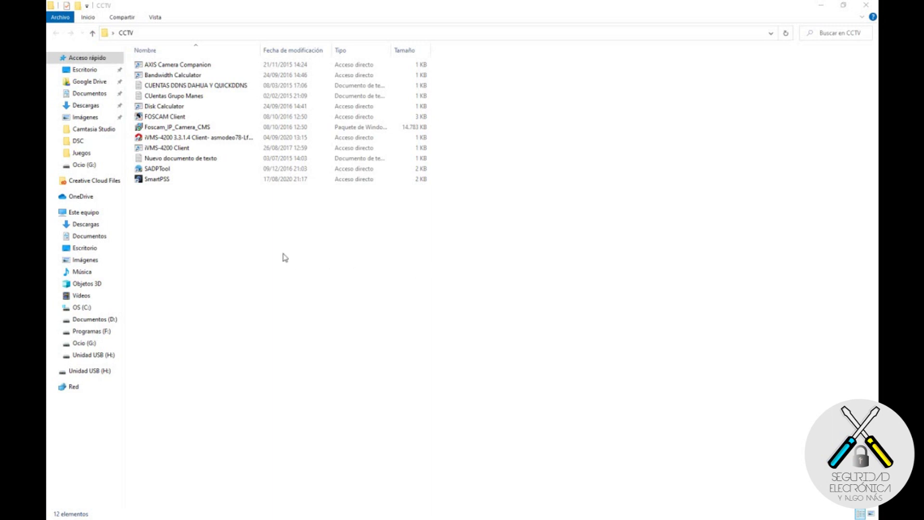
Step: Launch SmartPSS from the CCTV folder and log in as admin with the remembered password
{"action": "left_click", "coordinate": [163, 185]}
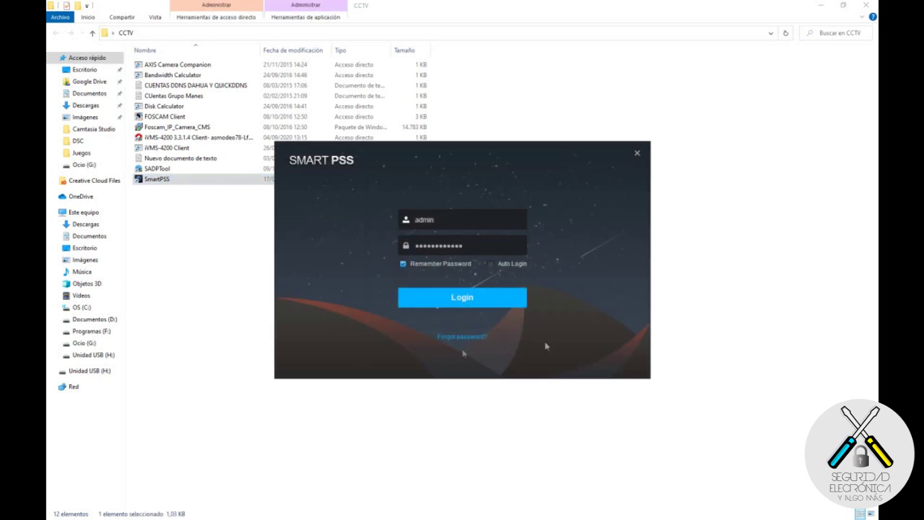
{"action": "left_click", "coordinate": [480, 307]}
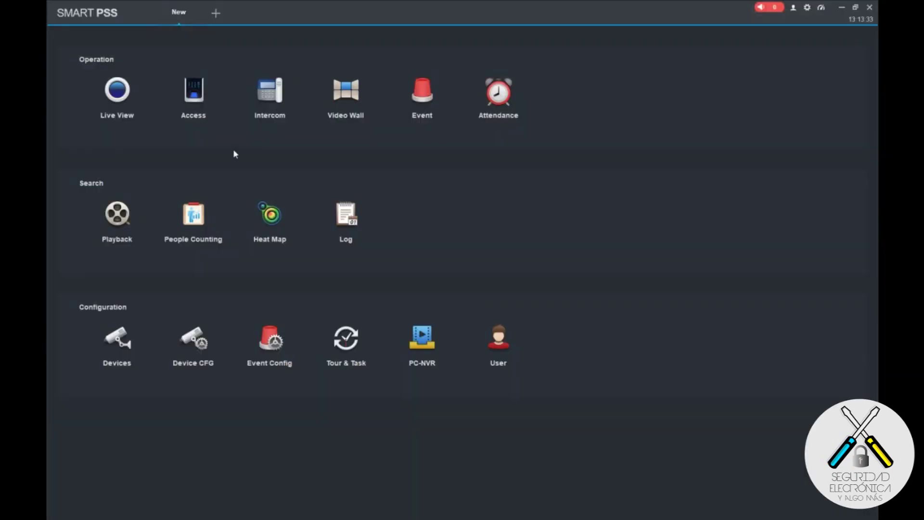
Step: Check the registered devices list and open a new tab showing the available functions
{"action": "left_click", "coordinate": [118, 339]}
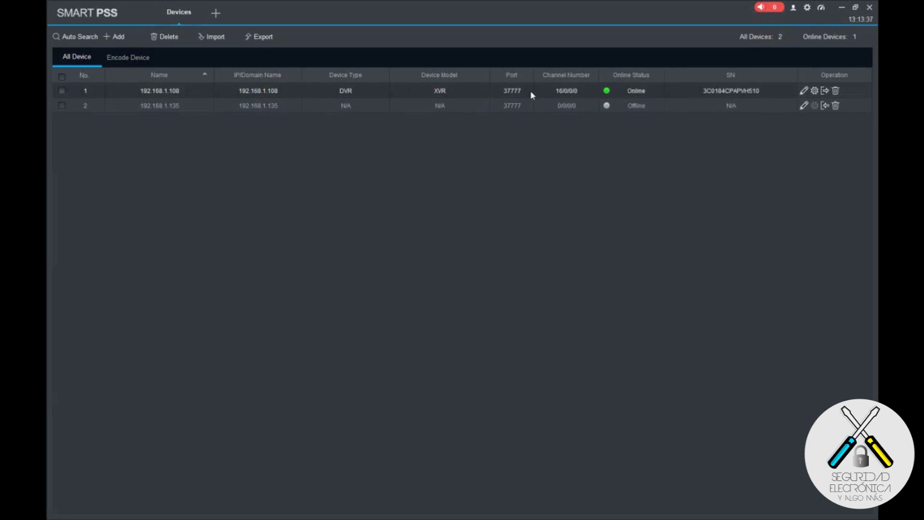
{"action": "left_click", "coordinate": [214, 13]}
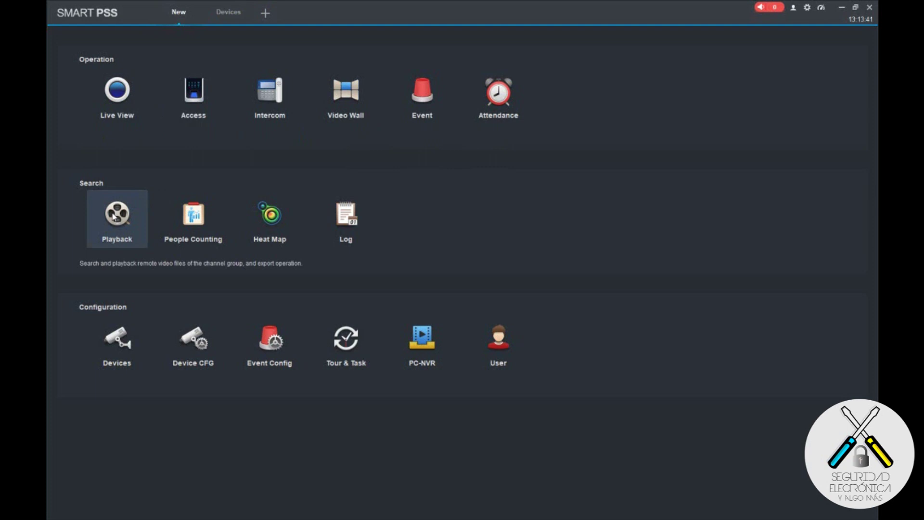
Step: Open Playback and search CAM 1 of device 192.168.1.108 for all main-stream records on 04/02 from 00:00 to 23:59
{"action": "left_click", "coordinate": [113, 216]}
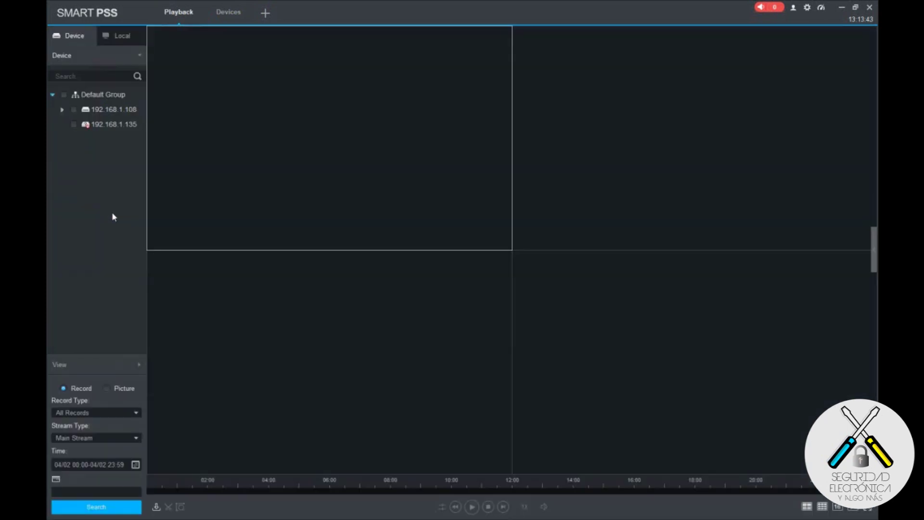
{"action": "left_click", "coordinate": [62, 110]}
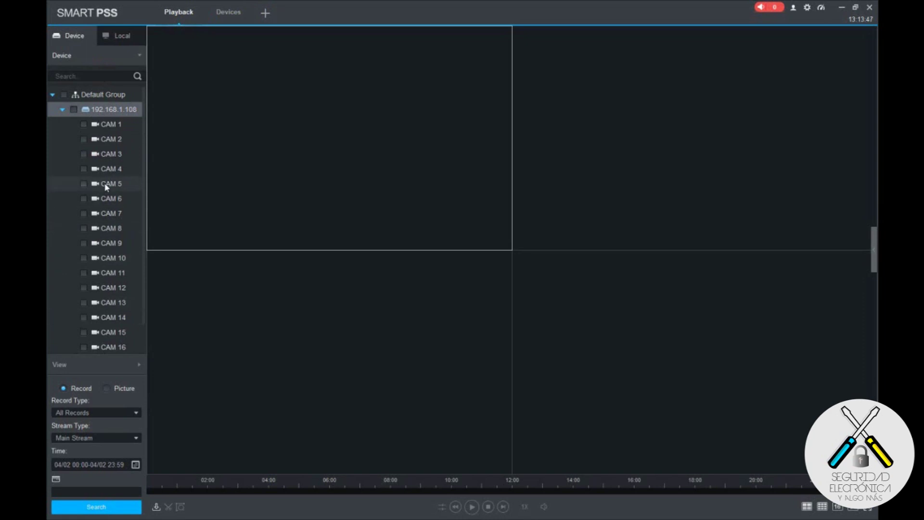
{"action": "left_click", "coordinate": [84, 125]}
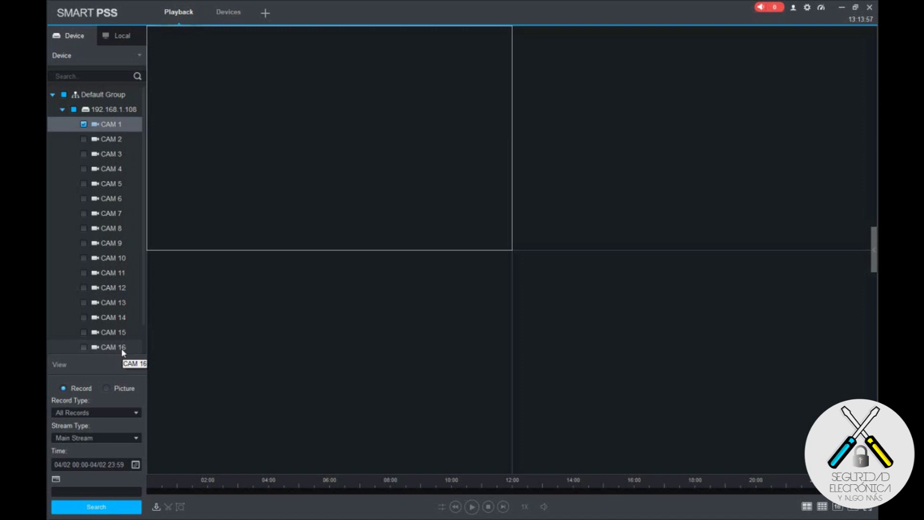
{"action": "left_click", "coordinate": [135, 466]}
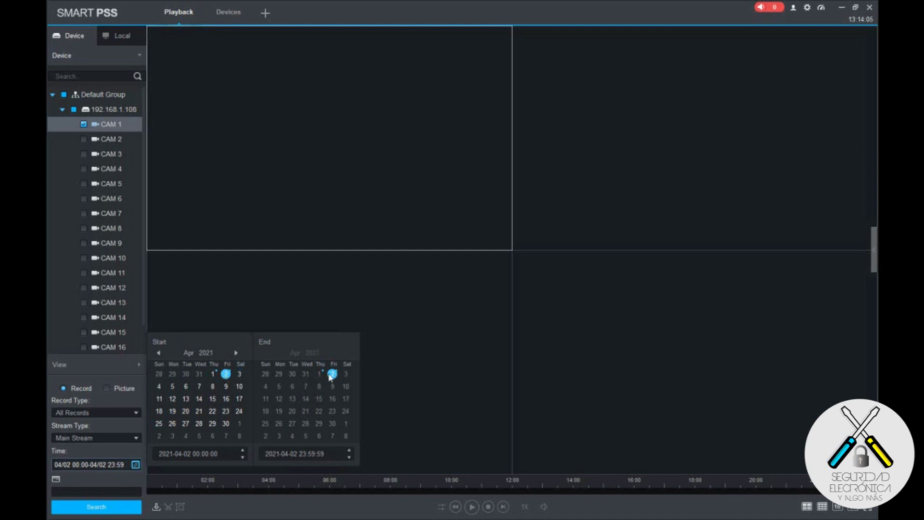
{"action": "left_click", "coordinate": [207, 455]}
{"action": "left_click", "coordinate": [104, 510]}
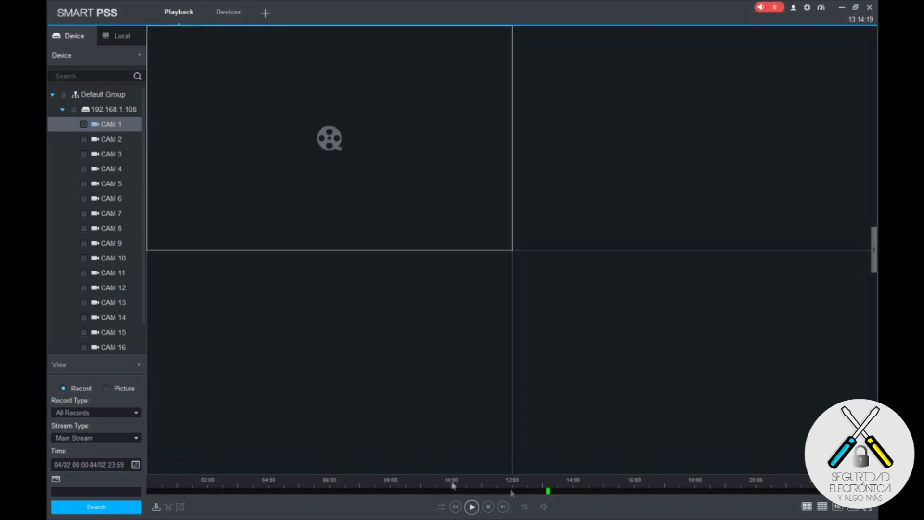
Step: Play the CAM 1 recording, jump to about 13:10 and then about 13:09, stop it, and restart playback from the beginning
{"action": "left_click", "coordinate": [472, 508]}
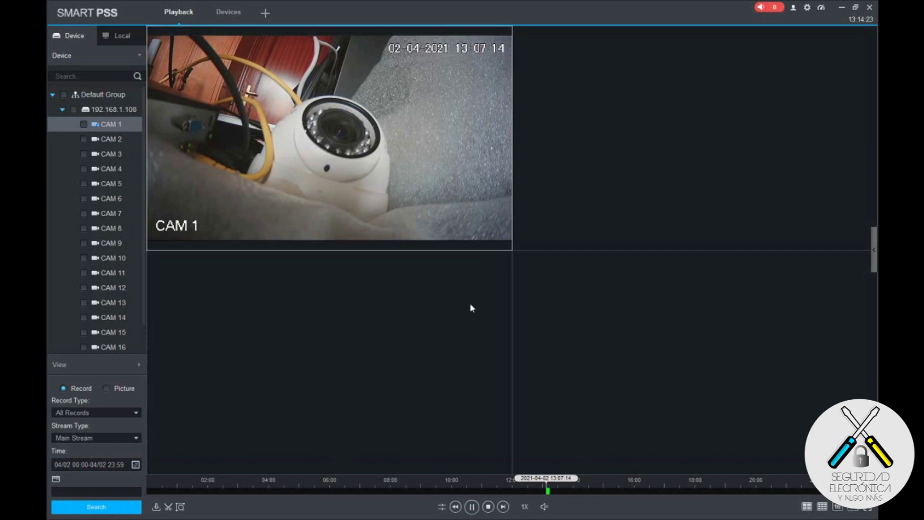
{"action": "left_click", "coordinate": [548, 491]}
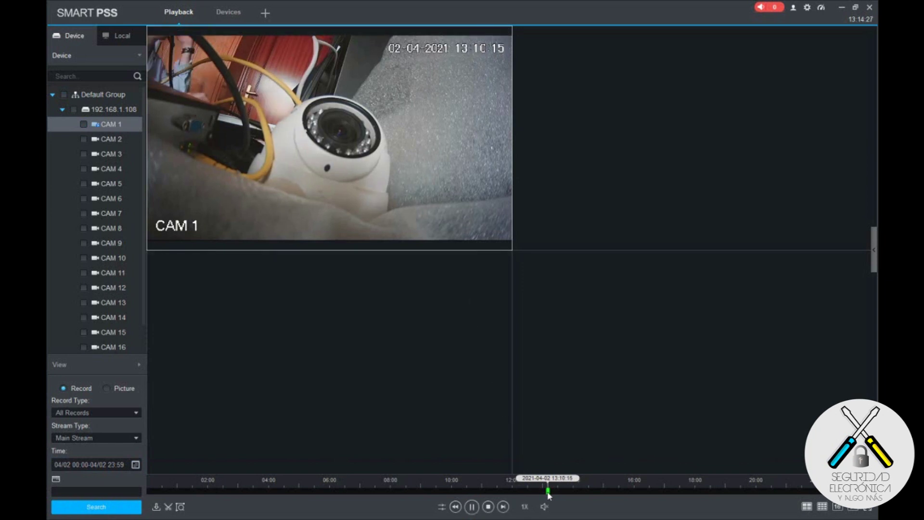
{"action": "left_click", "coordinate": [548, 491]}
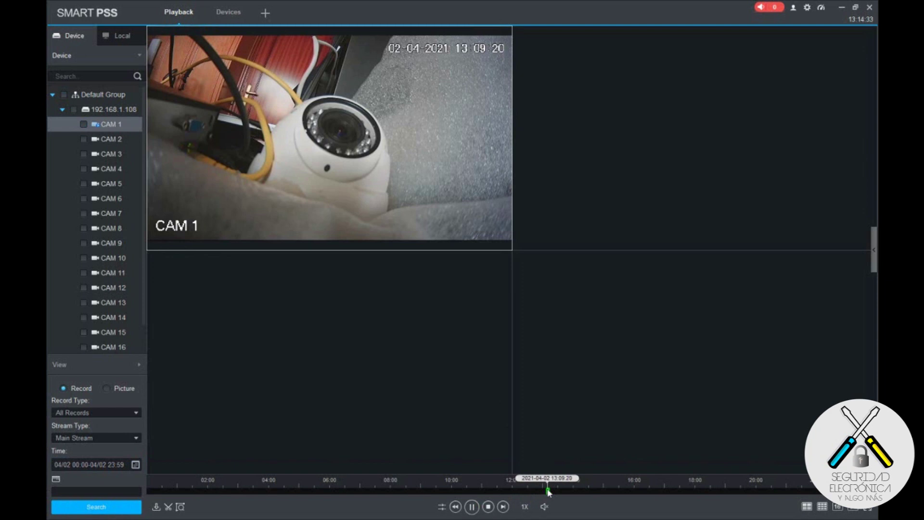
{"action": "left_click", "coordinate": [488, 508]}
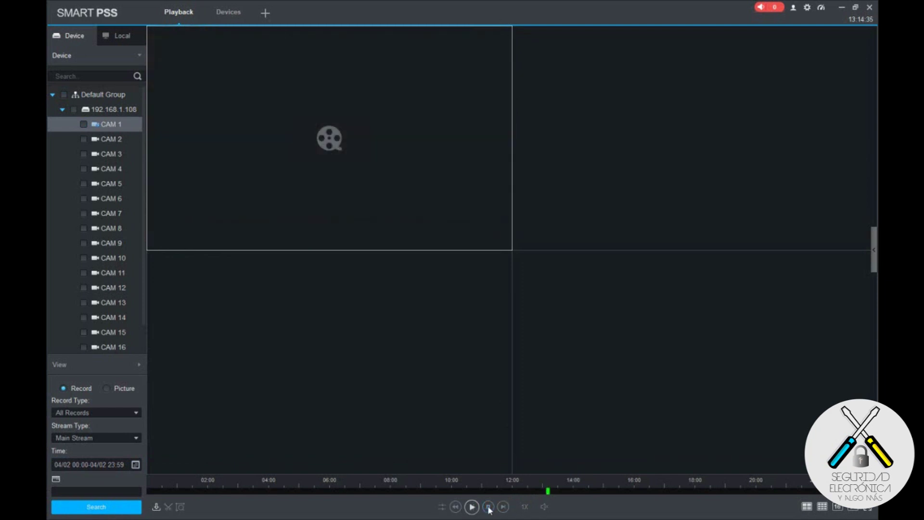
{"action": "left_click", "coordinate": [472, 507]}
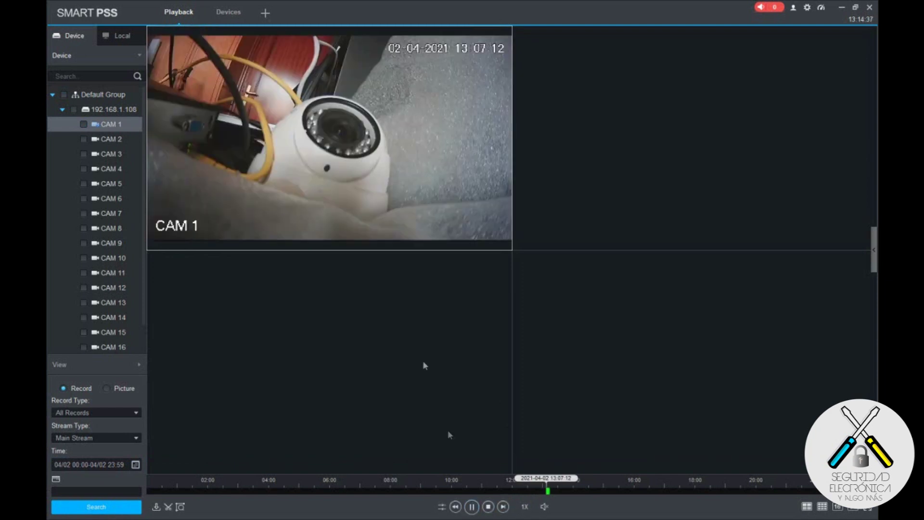
Step: Mark a clip of the CAM 1 recording from 13:07:15 to 13:12:11 and open its export setup
{"action": "left_click", "coordinate": [168, 507]}
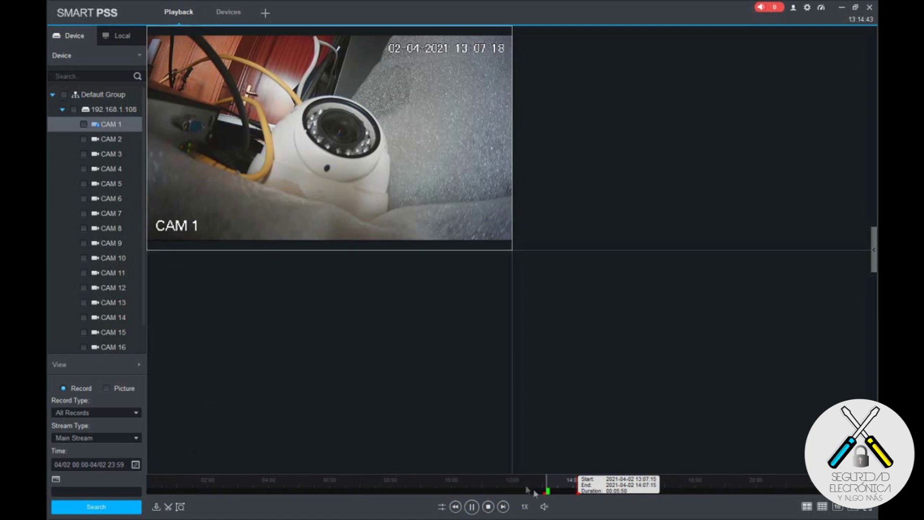
{"action": "left_click_drag", "start_coordinate": [577, 492], "coordinate": [548, 498]}
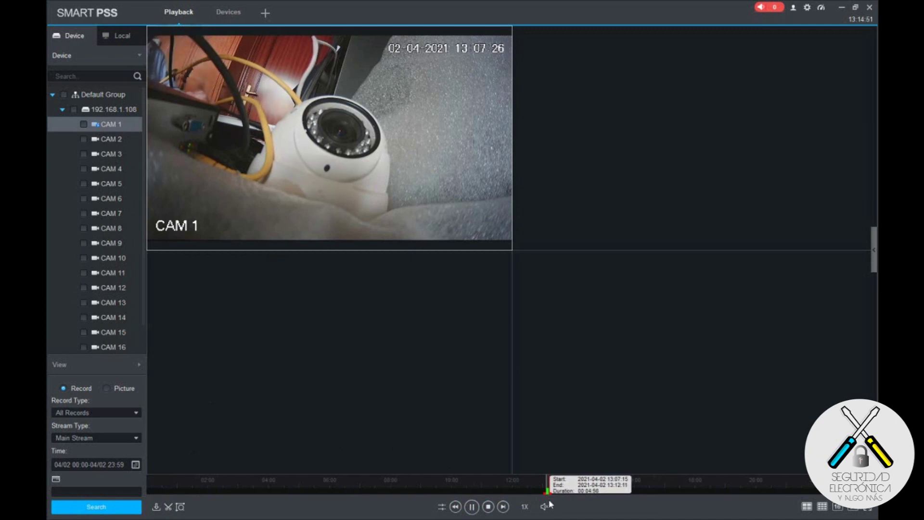
{"action": "left_click", "coordinate": [168, 508]}
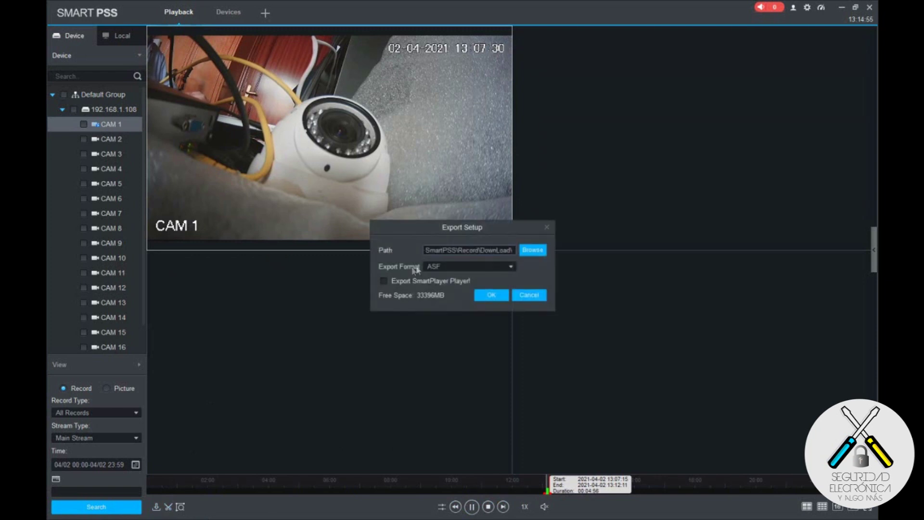
Step: Set the clip's export format to MP4 and check the destination folder, keeping the SmartPSS\Record\DownLoad path
{"action": "left_click", "coordinate": [511, 266]}
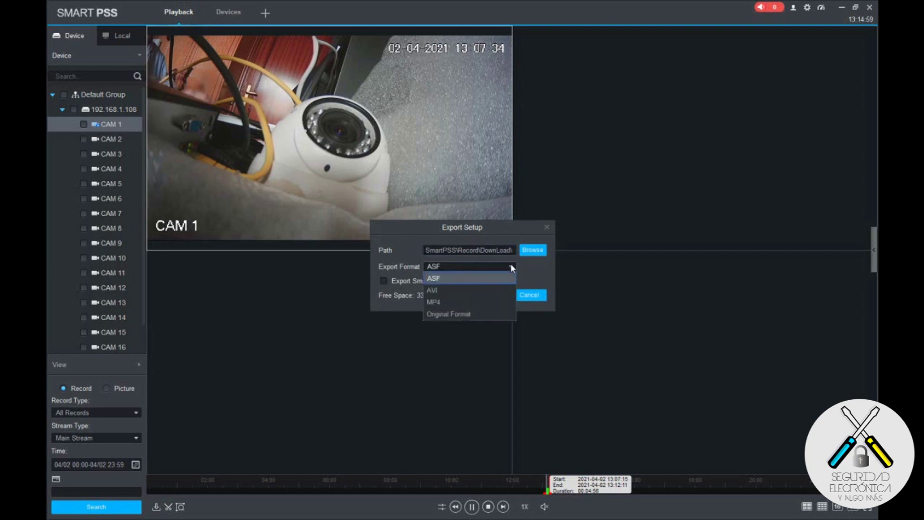
{"action": "left_click", "coordinate": [506, 289]}
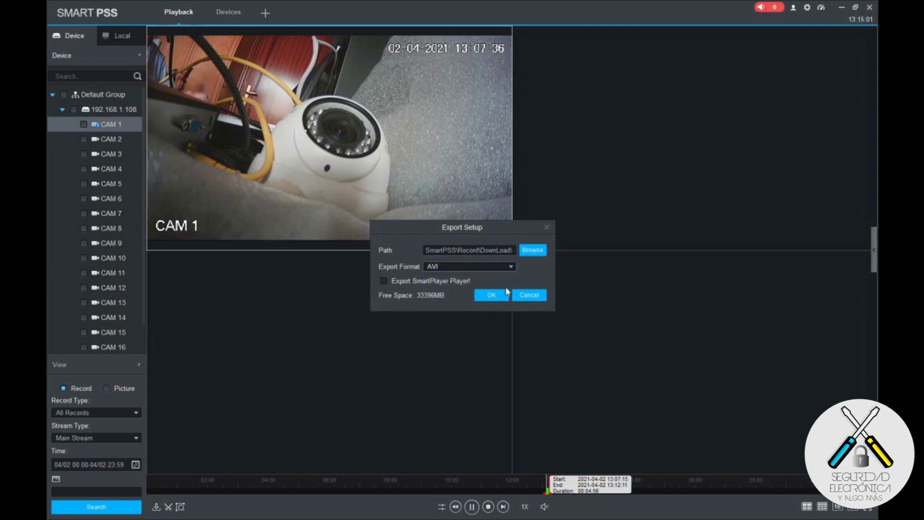
{"action": "left_click", "coordinate": [511, 266]}
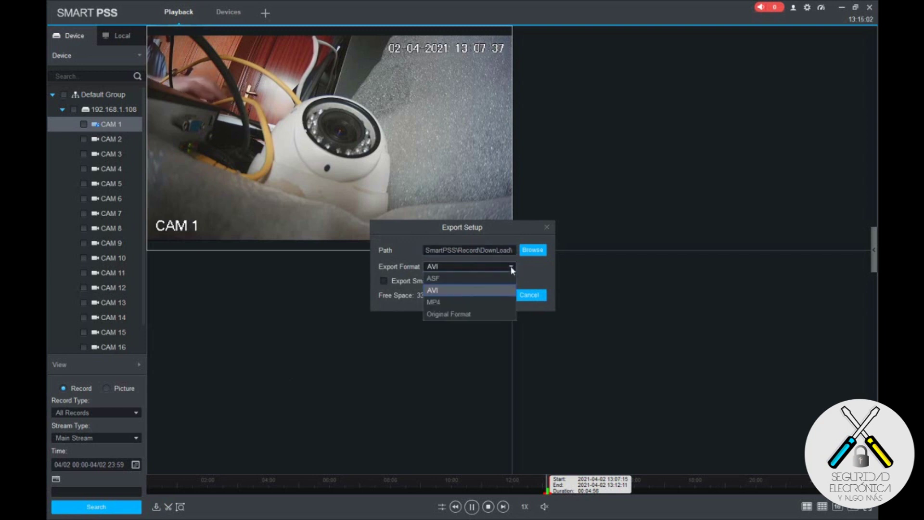
{"action": "left_click", "coordinate": [499, 301]}
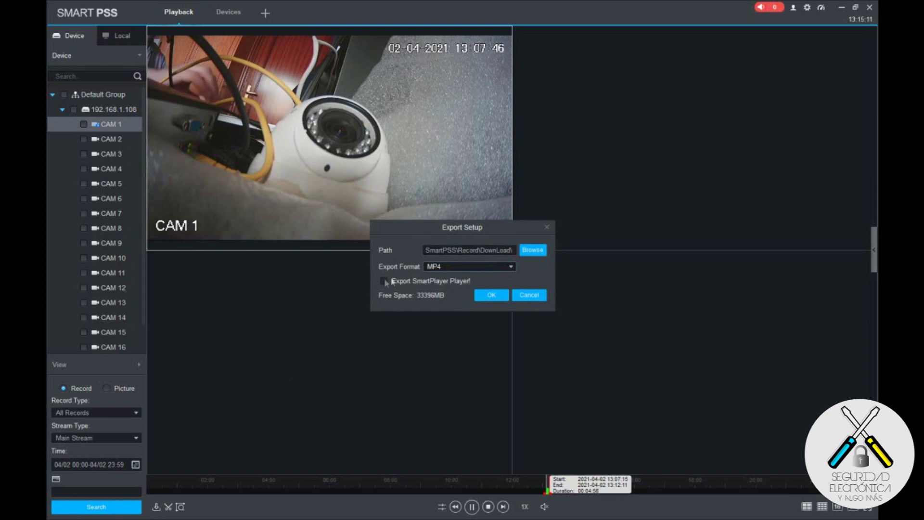
{"action": "left_click", "coordinate": [526, 250]}
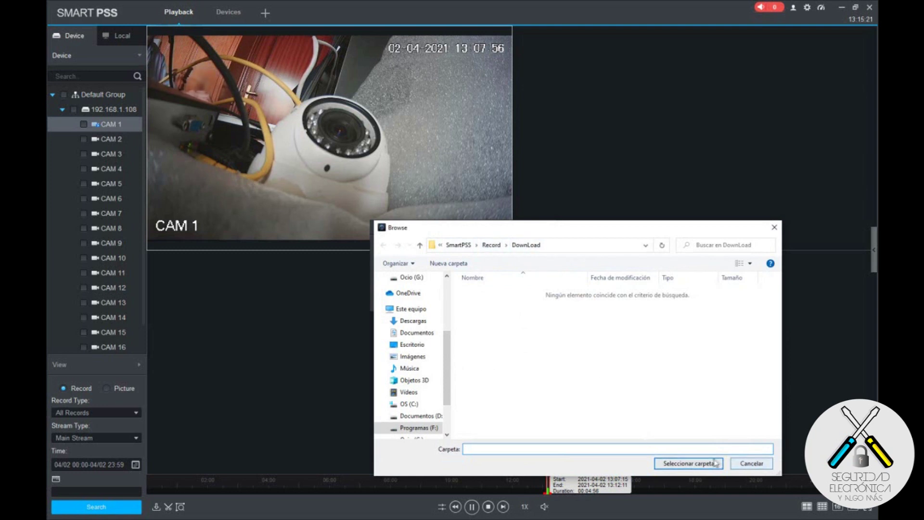
{"action": "left_click", "coordinate": [752, 463]}
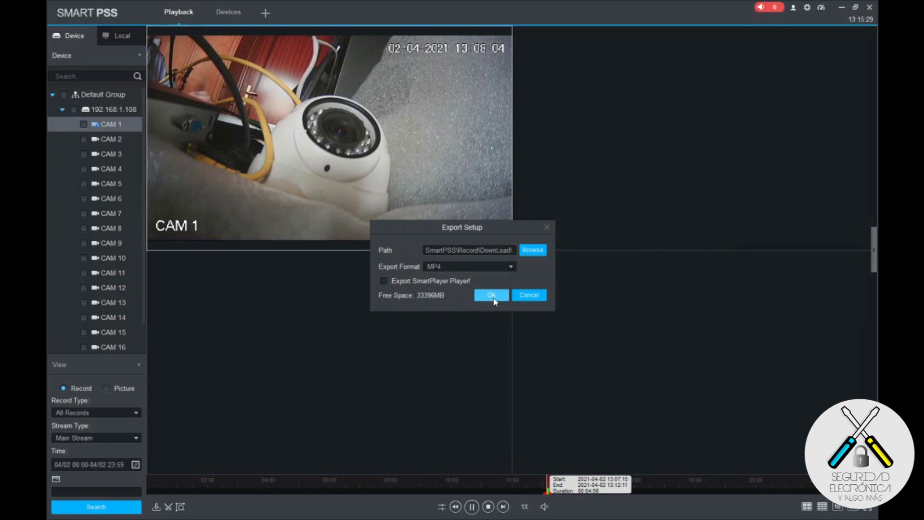
Step: Start the CAM 1 clip export, allowing playback to stop, then check the exported list and close the progress window
{"action": "left_click", "coordinate": [493, 297]}
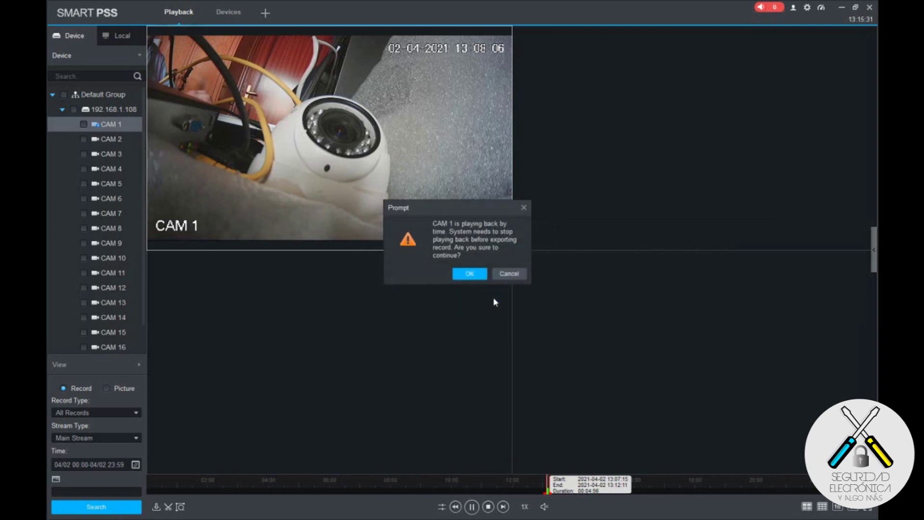
{"action": "left_click", "coordinate": [469, 274]}
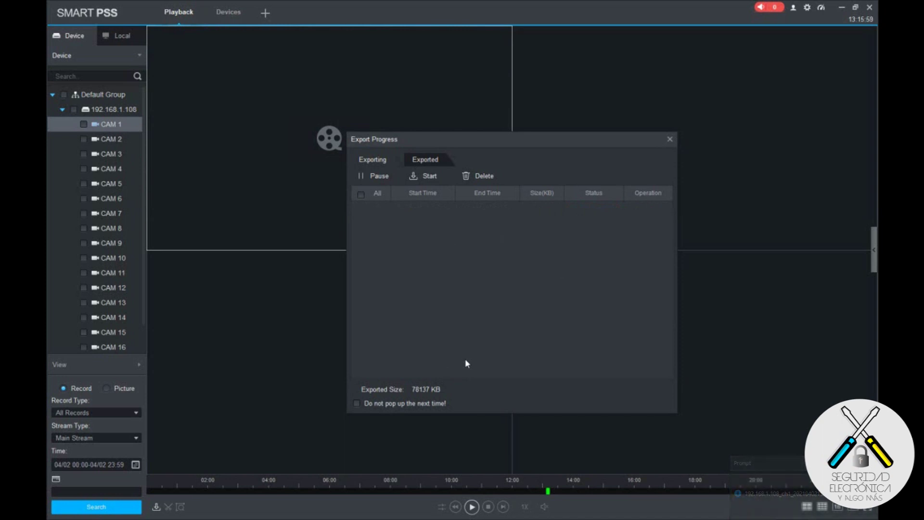
{"action": "left_click", "coordinate": [431, 159]}
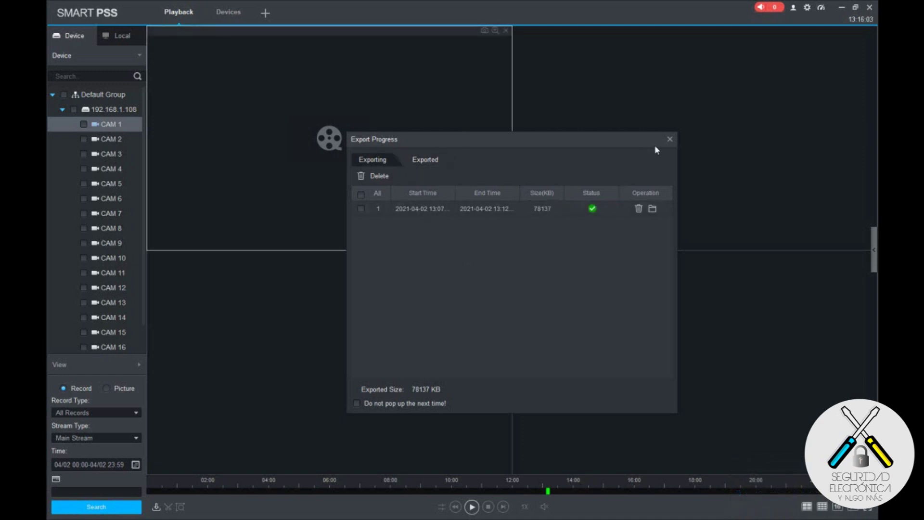
{"action": "left_click", "coordinate": [670, 139]}
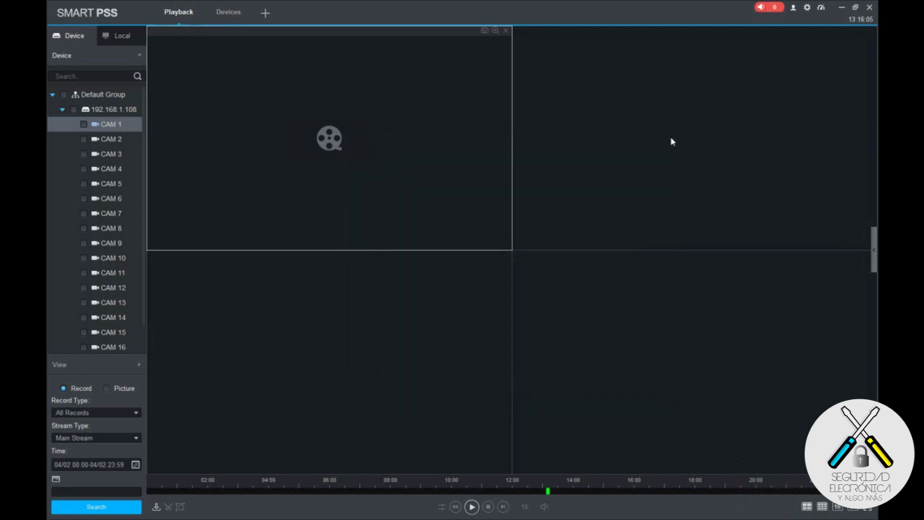
Step: Search CAM 2 for records over the same 04/02 time range and play the recording
{"action": "left_click", "coordinate": [84, 140]}
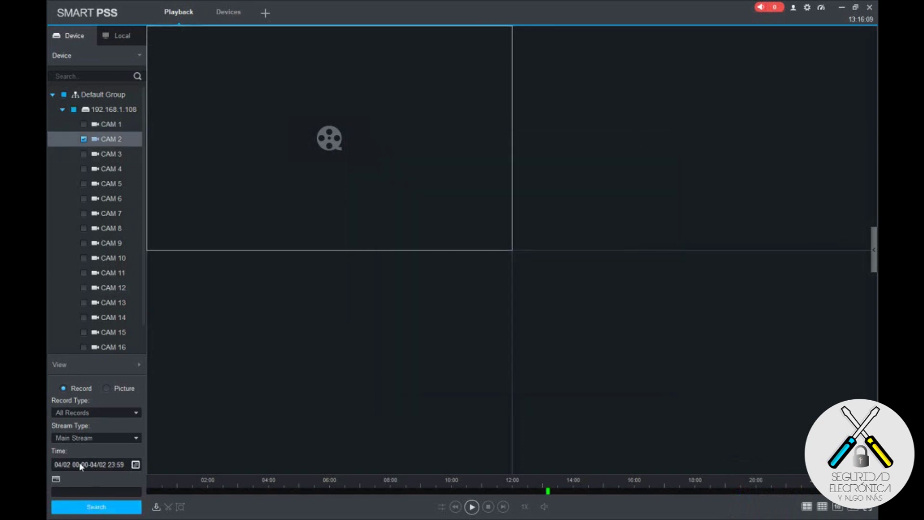
{"action": "left_click", "coordinate": [103, 509]}
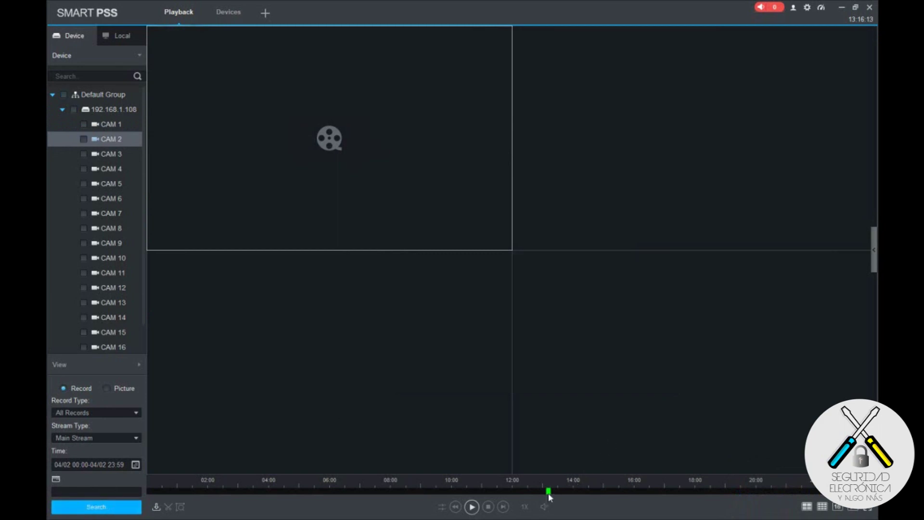
{"action": "left_click", "coordinate": [472, 508]}
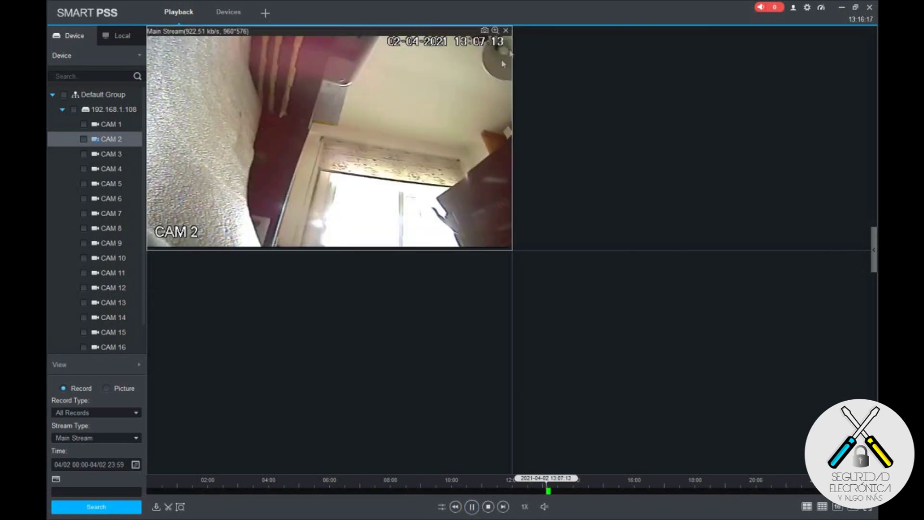
Step: Clip the CAM 2 recording from 13:07:17 to 13:13:09 and export it as MP4 to the DownLoad folder, allowing playback to stop
{"action": "left_click", "coordinate": [169, 507]}
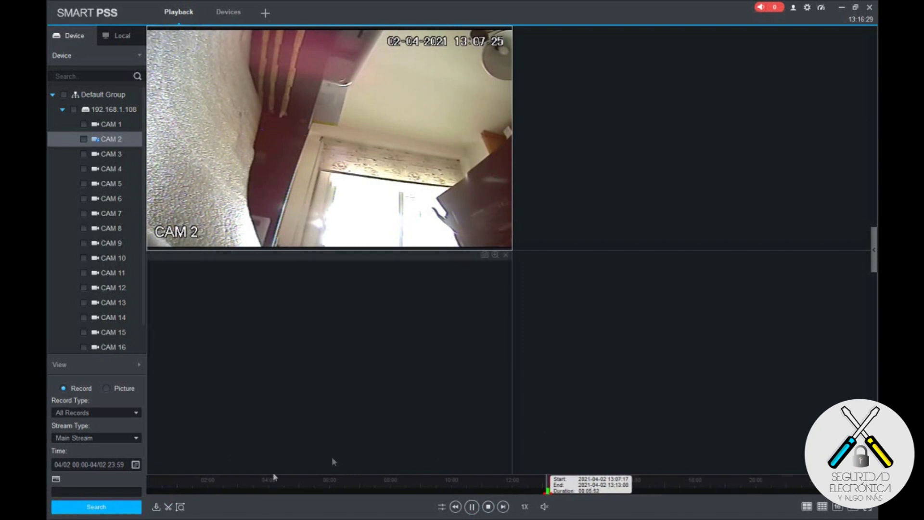
{"action": "left_click", "coordinate": [169, 508]}
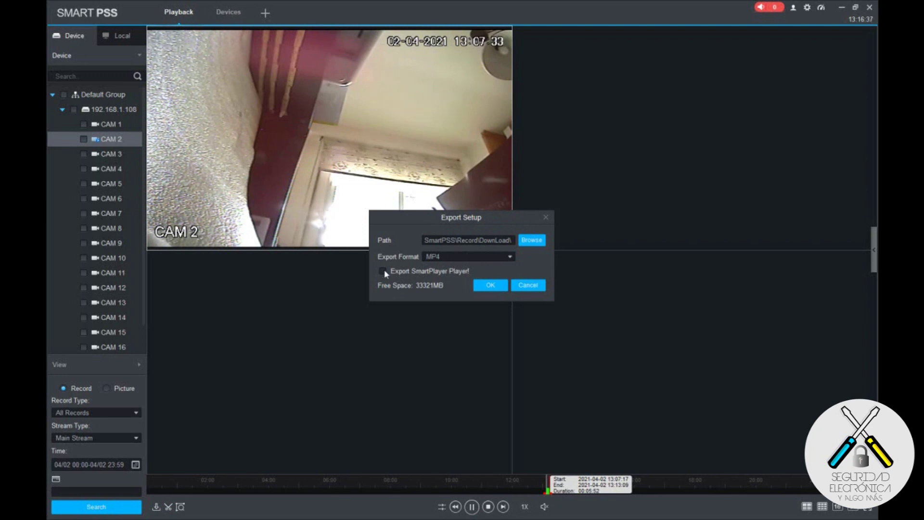
{"action": "left_click", "coordinate": [451, 257]}
{"action": "left_click", "coordinate": [450, 268]}
{"action": "left_click", "coordinate": [485, 258]}
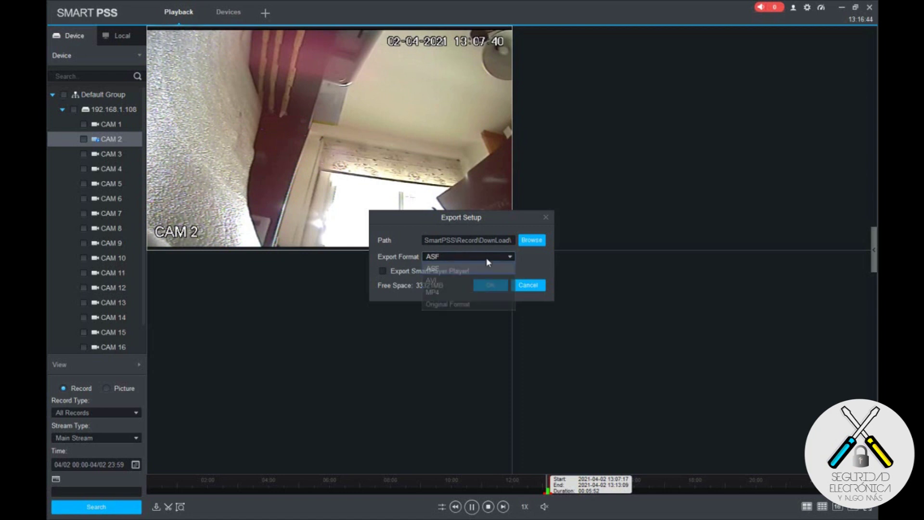
{"action": "left_click", "coordinate": [458, 292]}
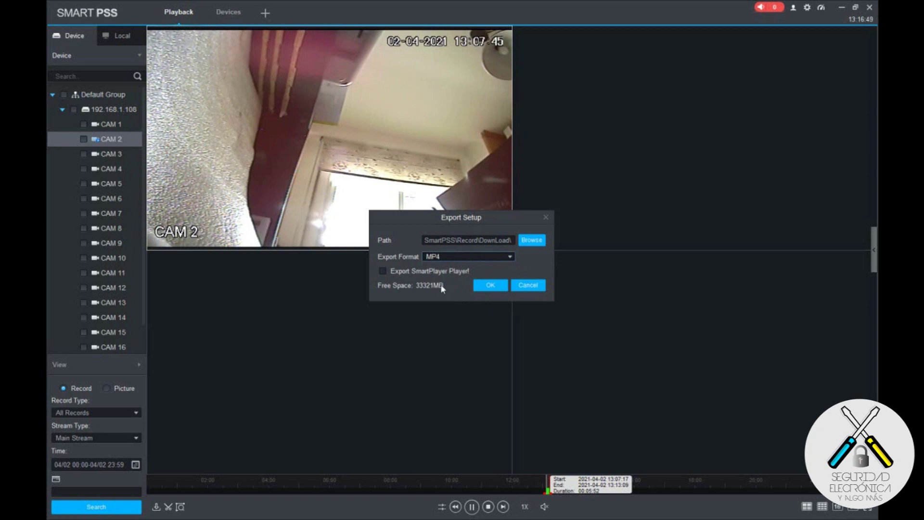
{"action": "left_click", "coordinate": [487, 287]}
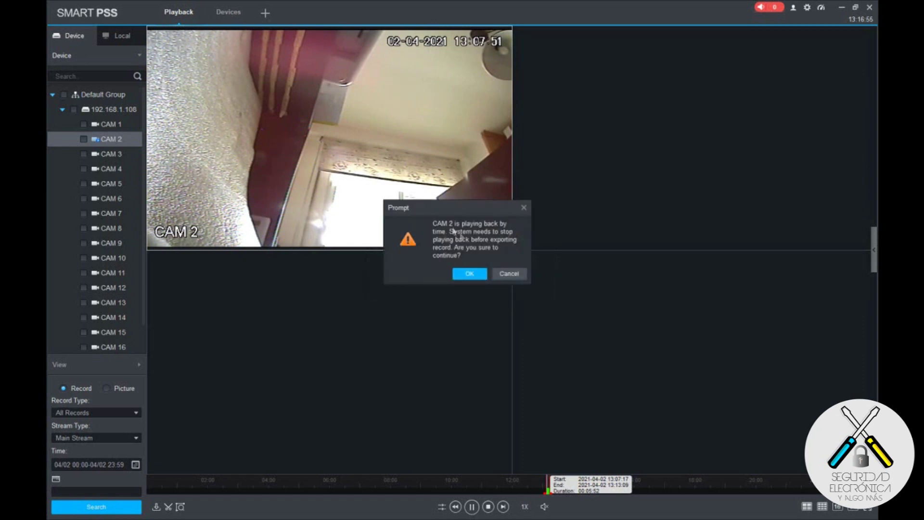
{"action": "left_click", "coordinate": [471, 273]}
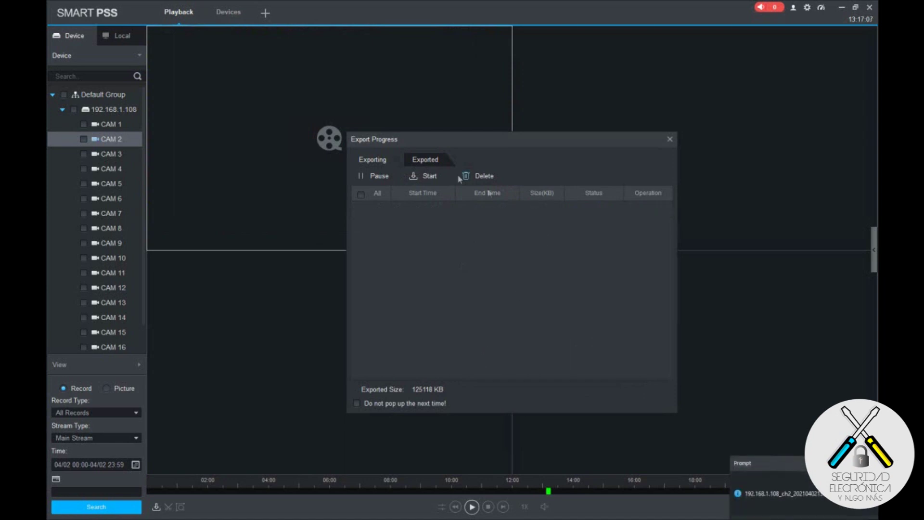
Step: Check the exported list, open the folder containing the exported clips to view the files, and close the folder
{"action": "left_click", "coordinate": [429, 160]}
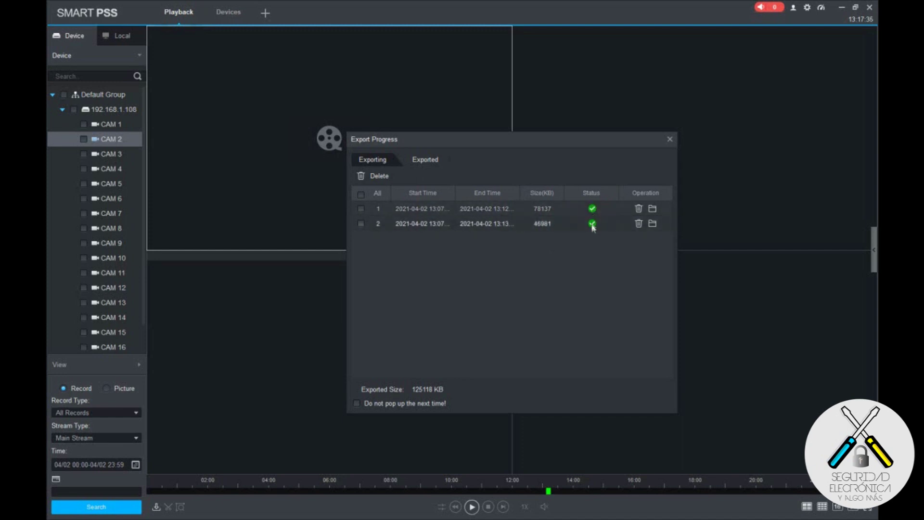
{"action": "left_click", "coordinate": [653, 208]}
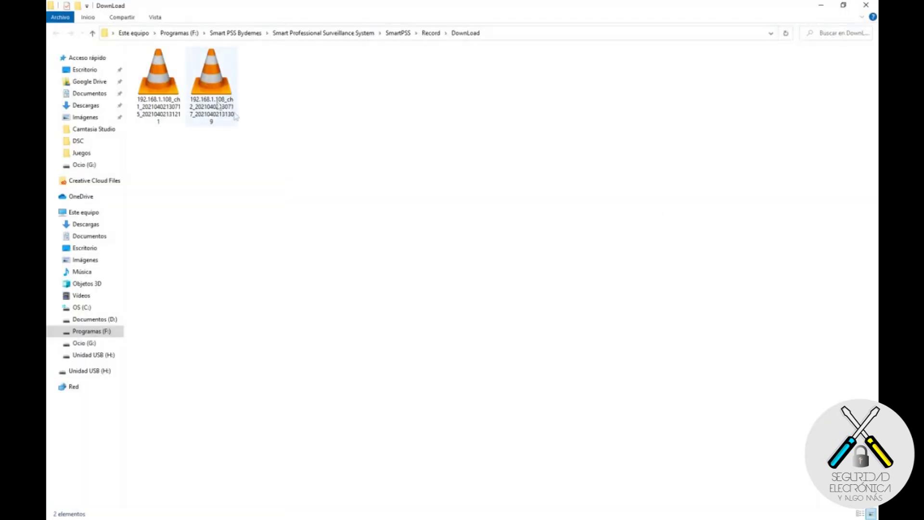
{"action": "left_click", "coordinate": [870, 8]}
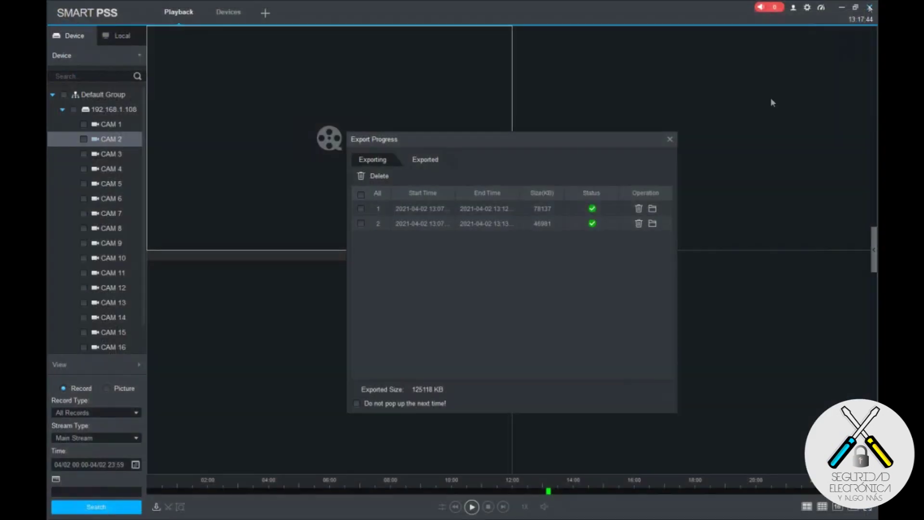
Step: Open the exported clips' folder, play the channel 1 MP4 in VLC, skip ahead to about 02:28, and close the player
{"action": "left_click", "coordinate": [652, 223]}
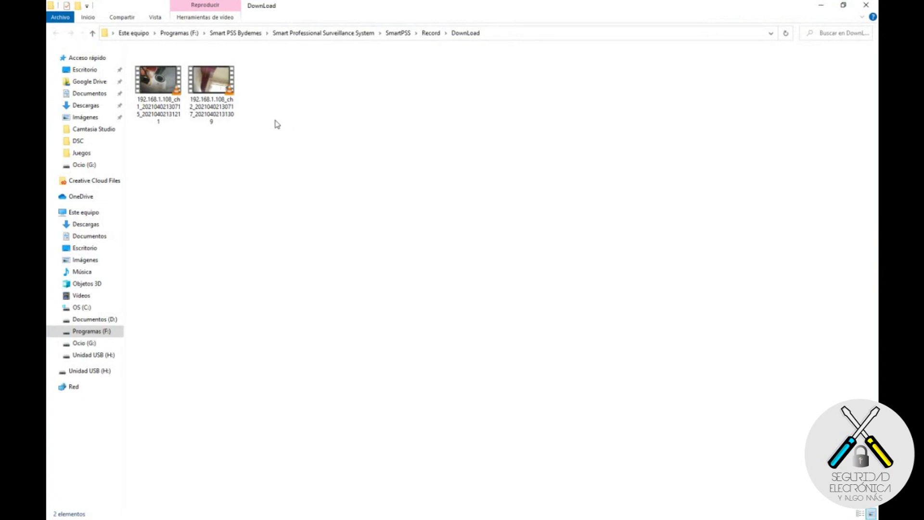
{"action": "double_click", "coordinate": [160, 102]}
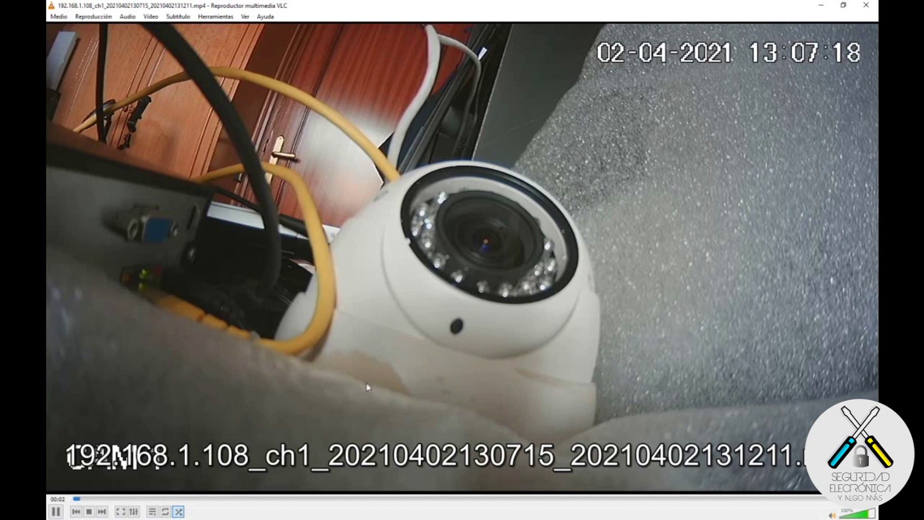
{"action": "left_click_drag", "start_coordinate": [292, 499], "coordinate": [455, 500]}
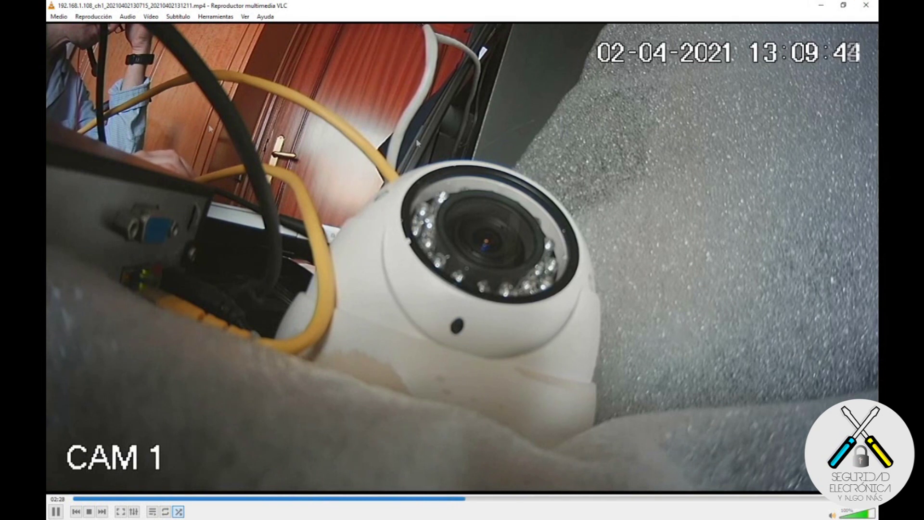
{"action": "left_click", "coordinate": [866, 6]}
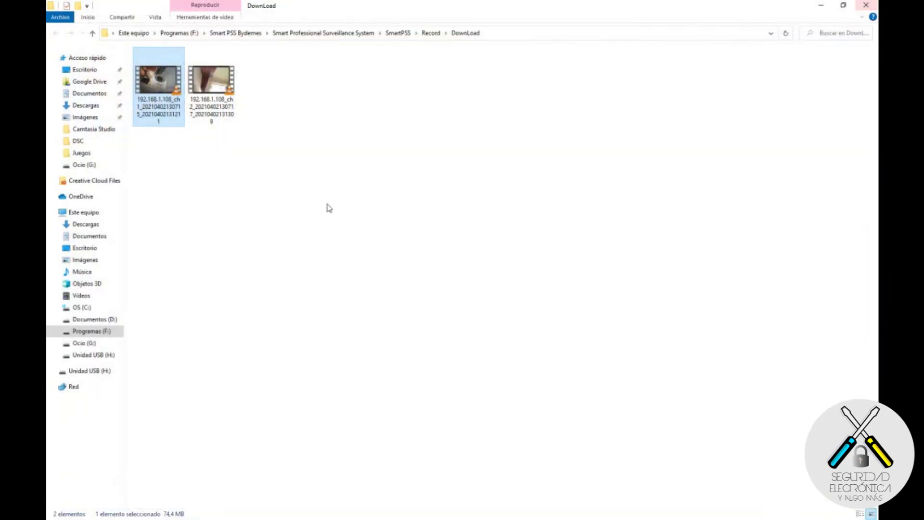
Step: Play the exported channel 2 MP4, skip ahead to about the two-minute mark, and close the player and the DownLoad folder
{"action": "double_click", "coordinate": [217, 111]}
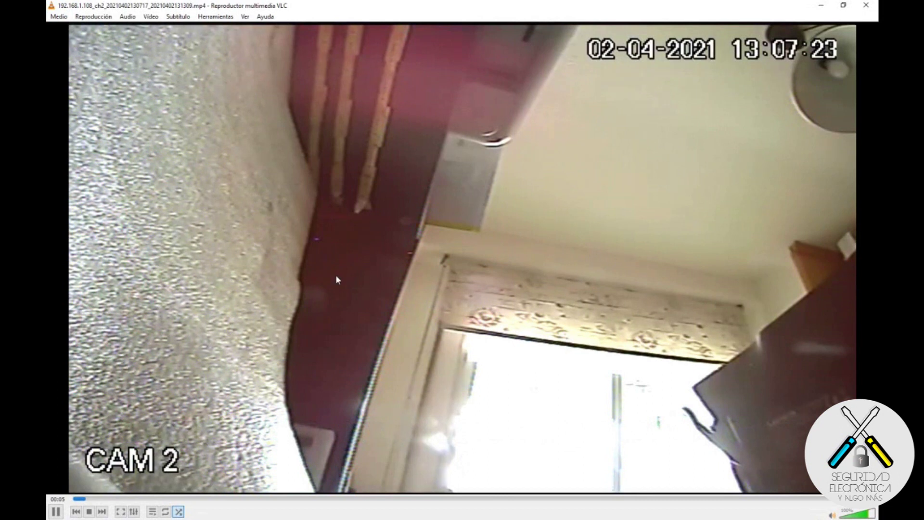
{"action": "left_click_drag", "start_coordinate": [250, 499], "coordinate": [358, 499]}
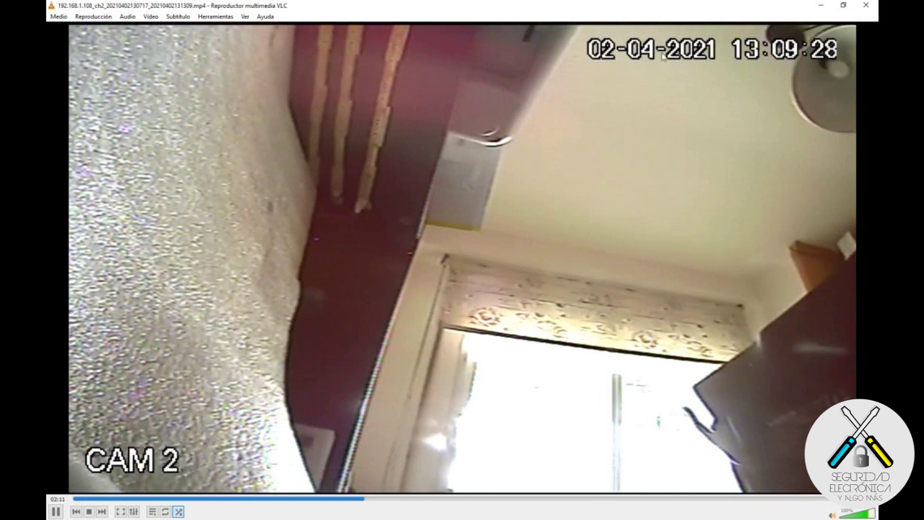
{"action": "left_click", "coordinate": [870, 5]}
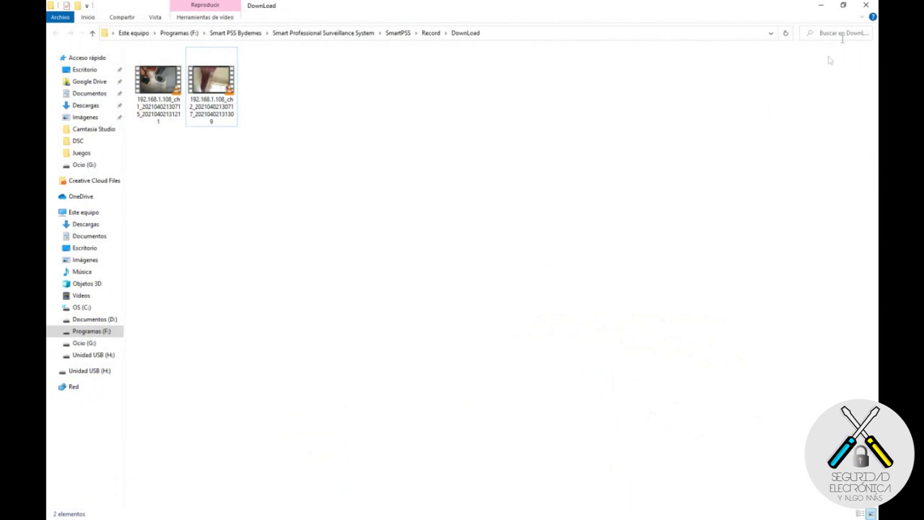
{"action": "left_click", "coordinate": [867, 5]}
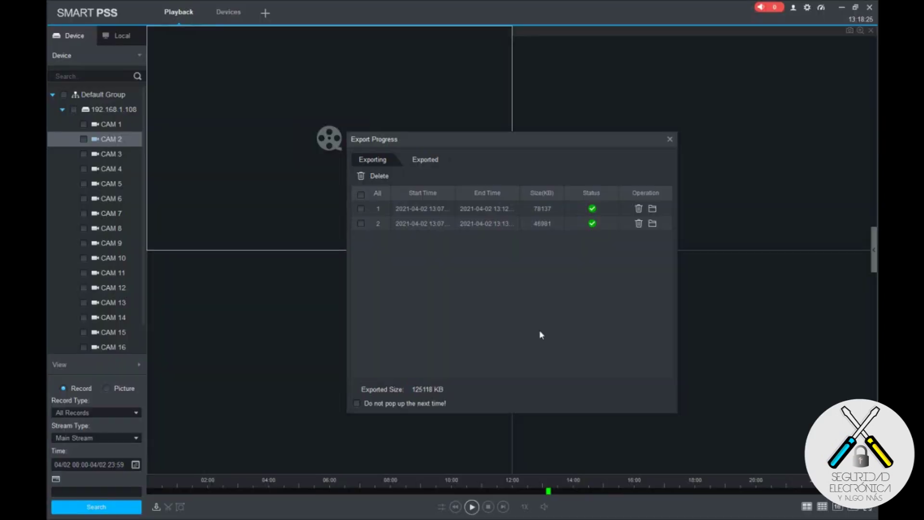